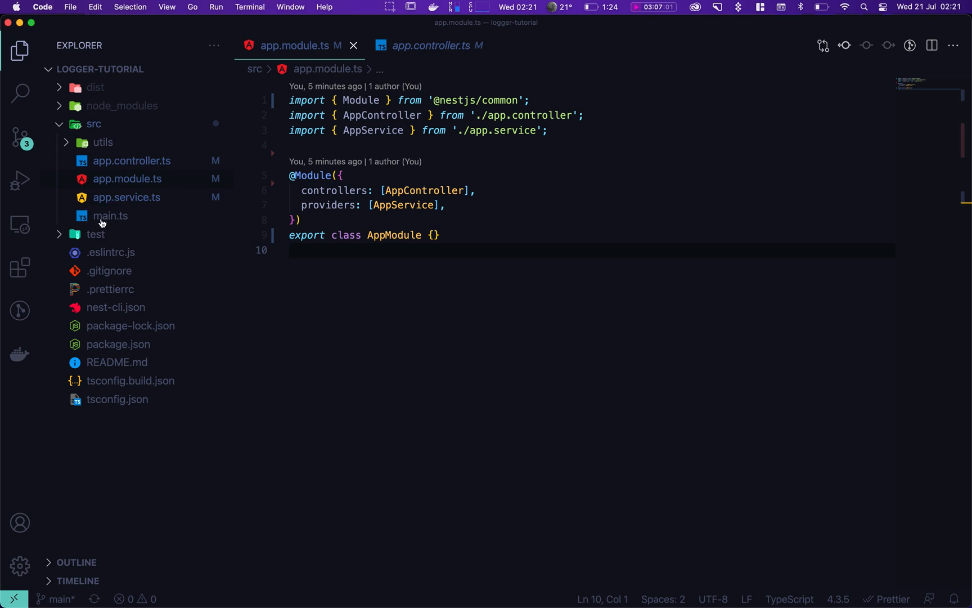
left_click(110, 216)
left_click(380, 246)
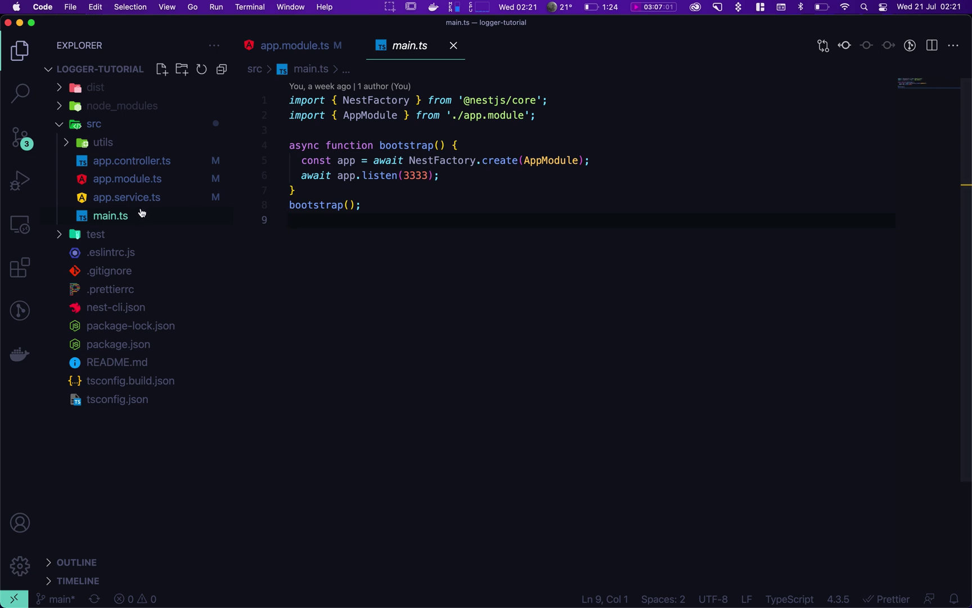
left_click(126, 197)
left_click(357, 220)
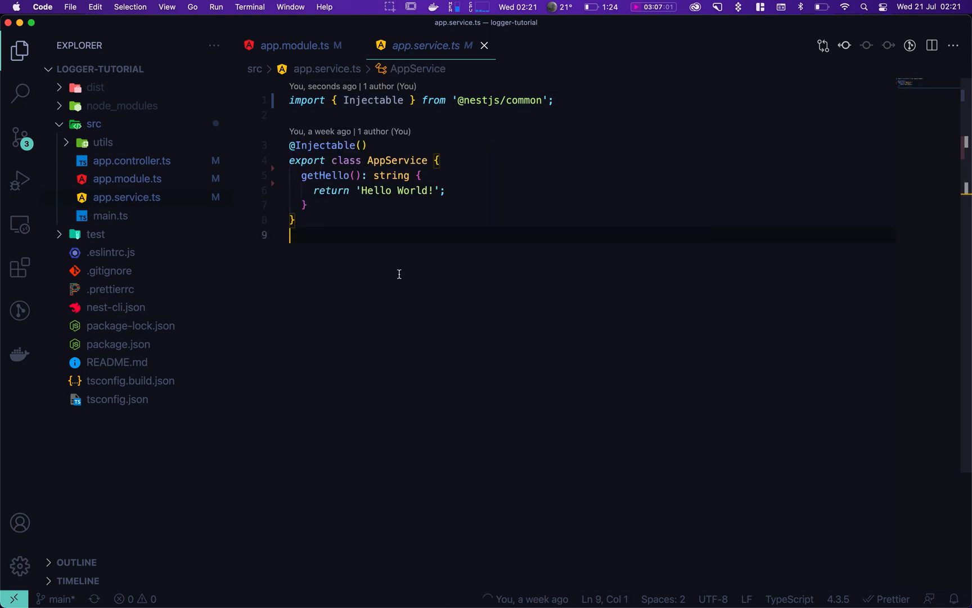
left_click(127, 178)
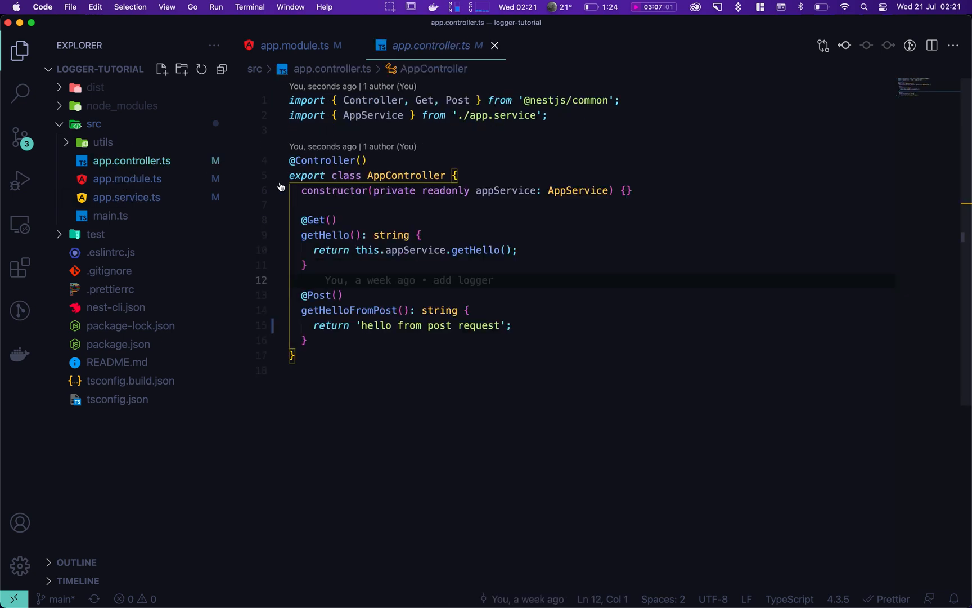
left_click(463, 338)
left_click_drag(462, 338, 289, 100)
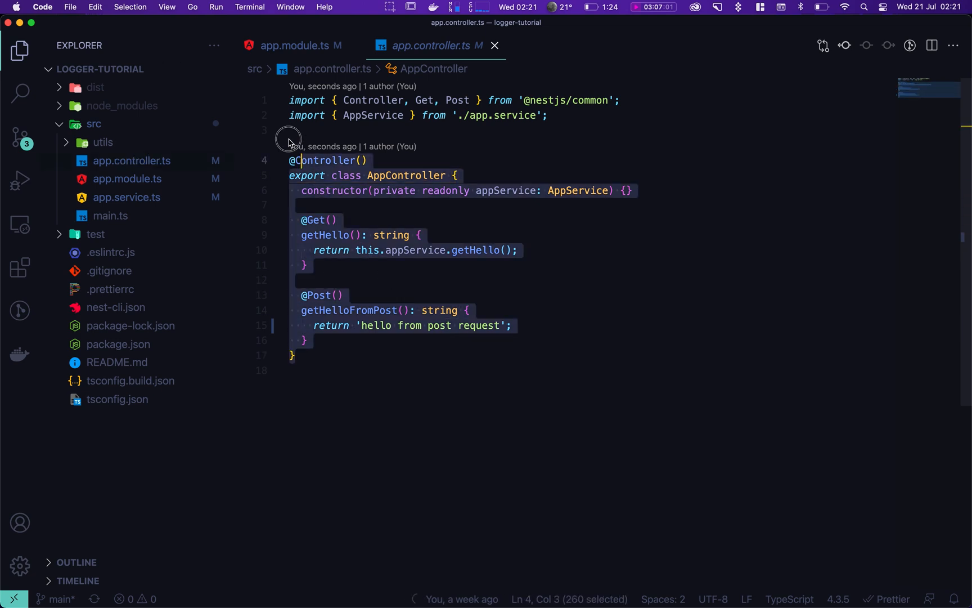
left_click(364, 264)
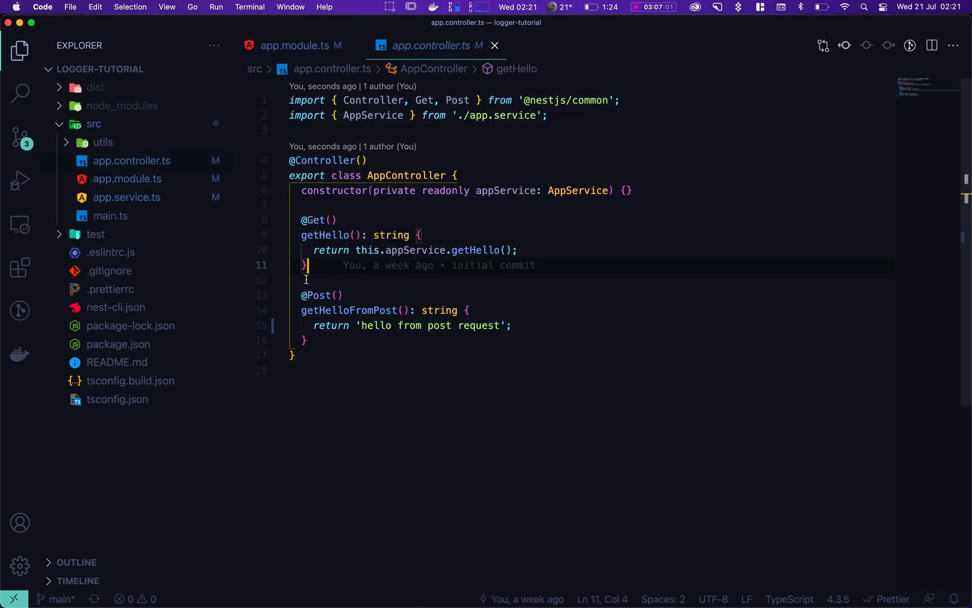
left_click(361, 161)
type("'/")
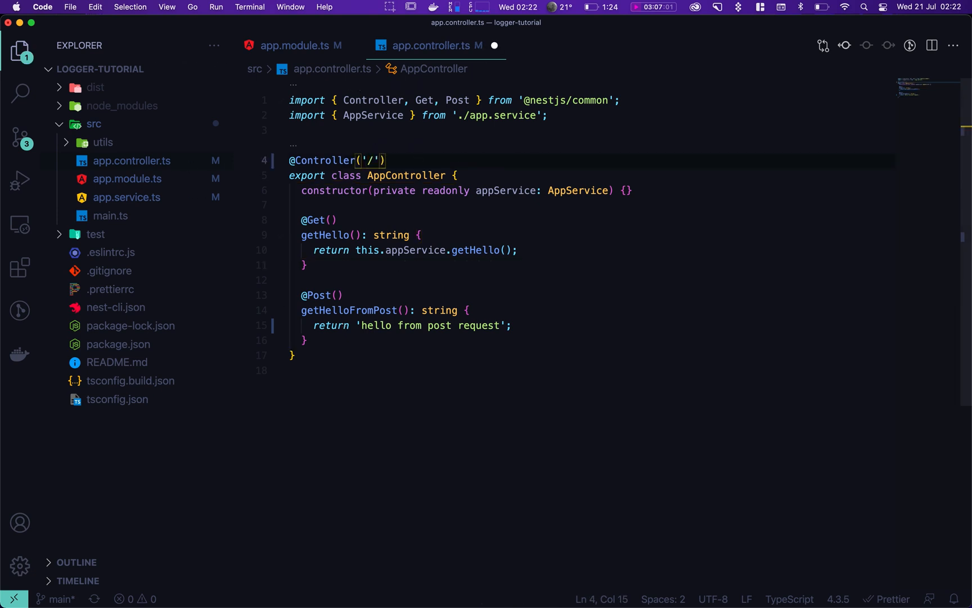
key("ctrl+z")
left_click(106, 179)
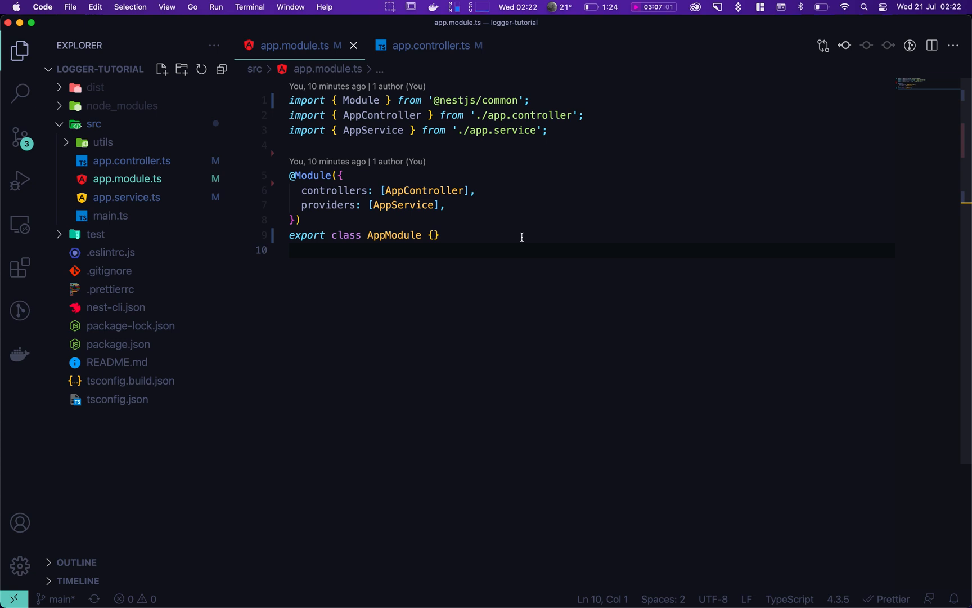
- Review app.controller.ts's POST handler, then return to app.service.ts for editing
left_click(117, 197)
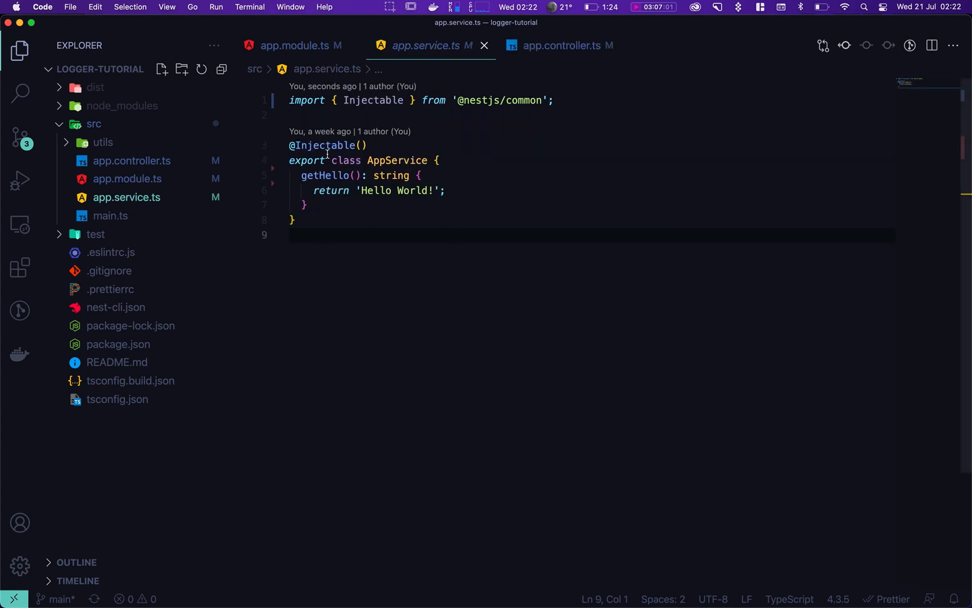
left_click(132, 161)
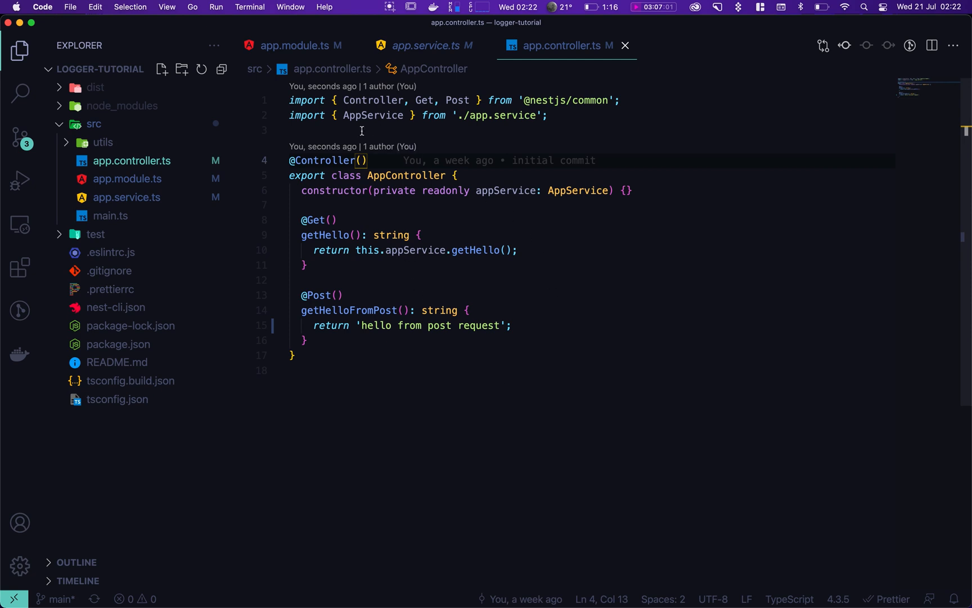
left_click(416, 326)
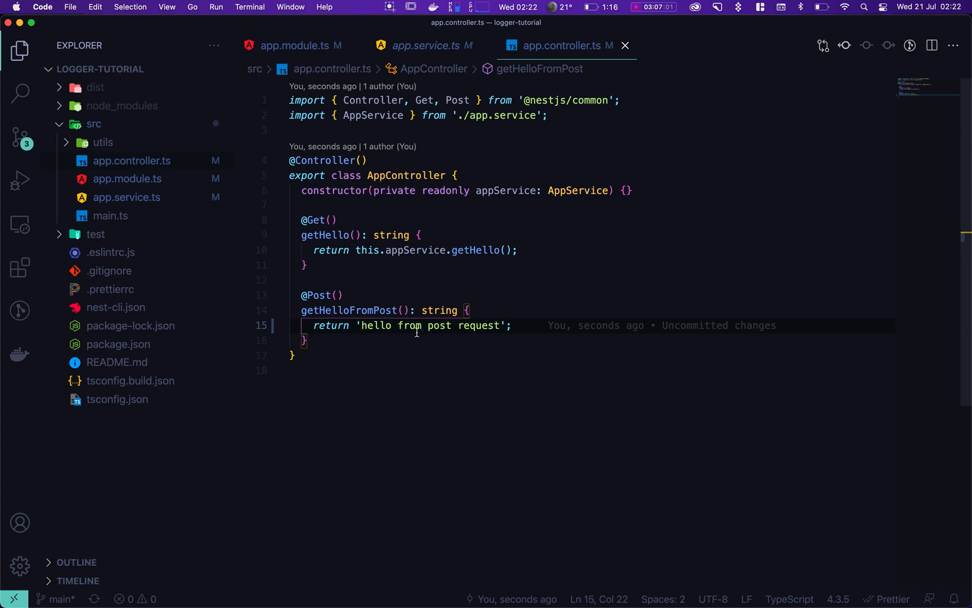
left_click(118, 197)
left_click(338, 176)
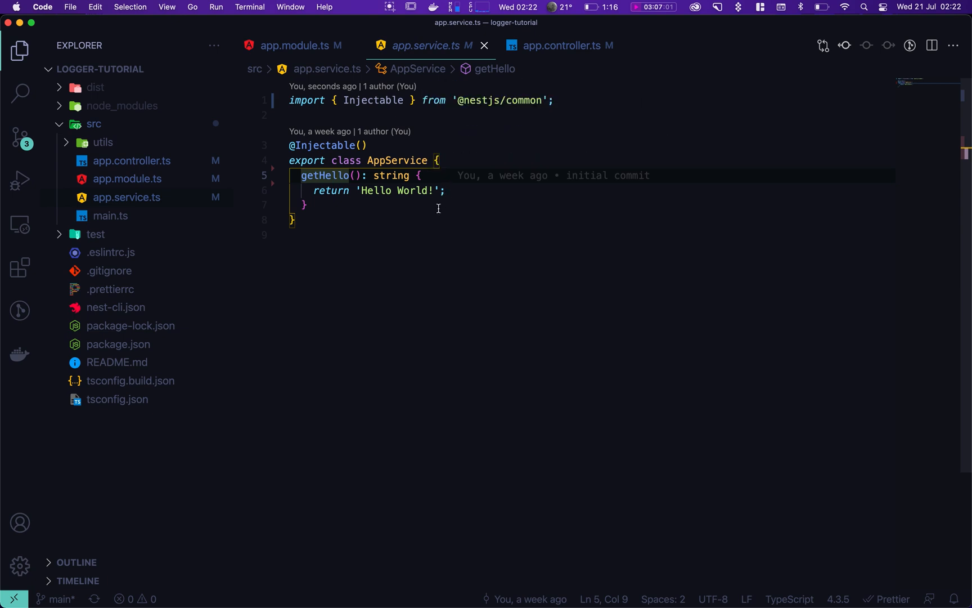
- Add console.log('test') as the first line of getHello before it returns 'Hello World!'
left_click(425, 116)
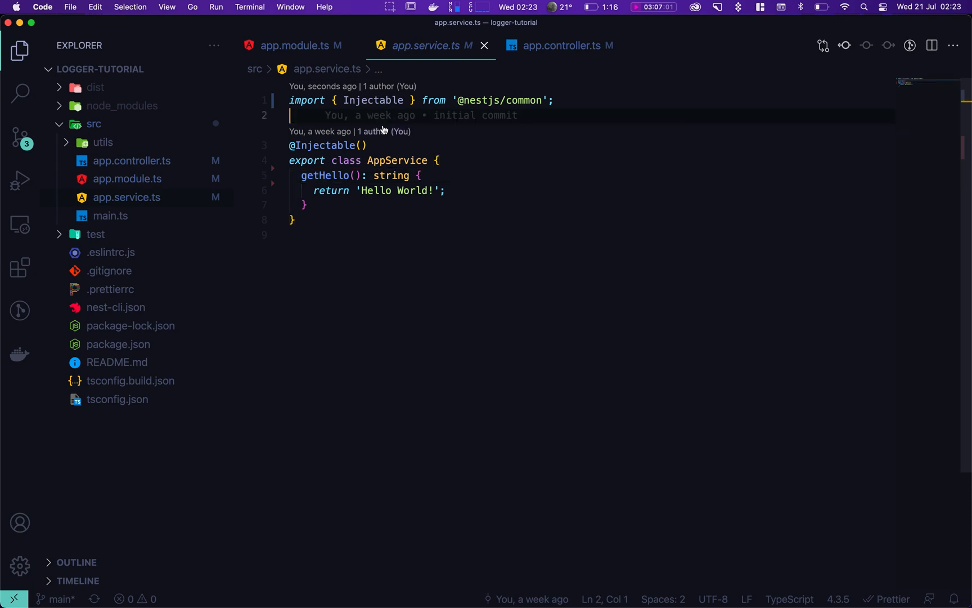
left_click(439, 176)
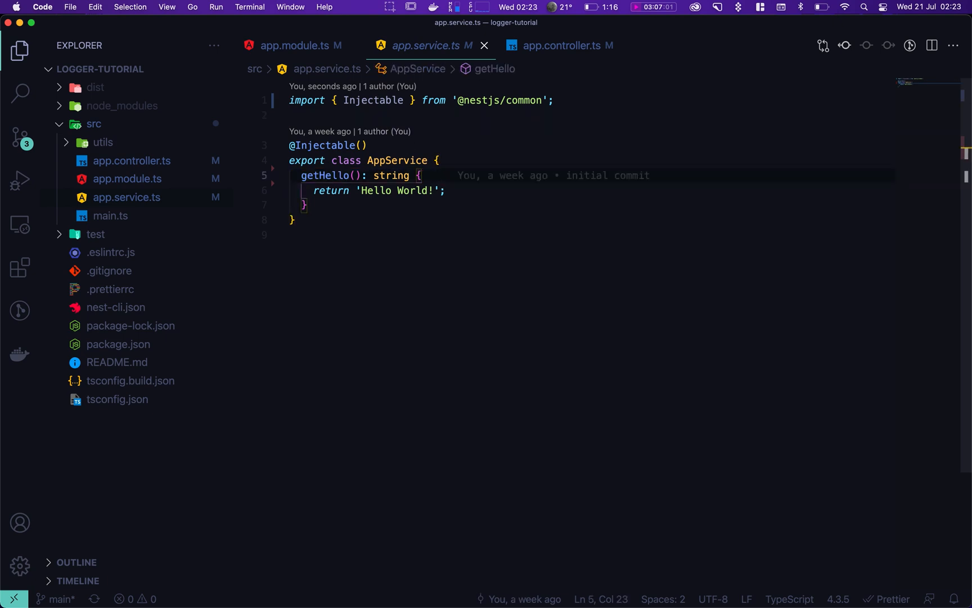
key("Return")
type("console.log(")
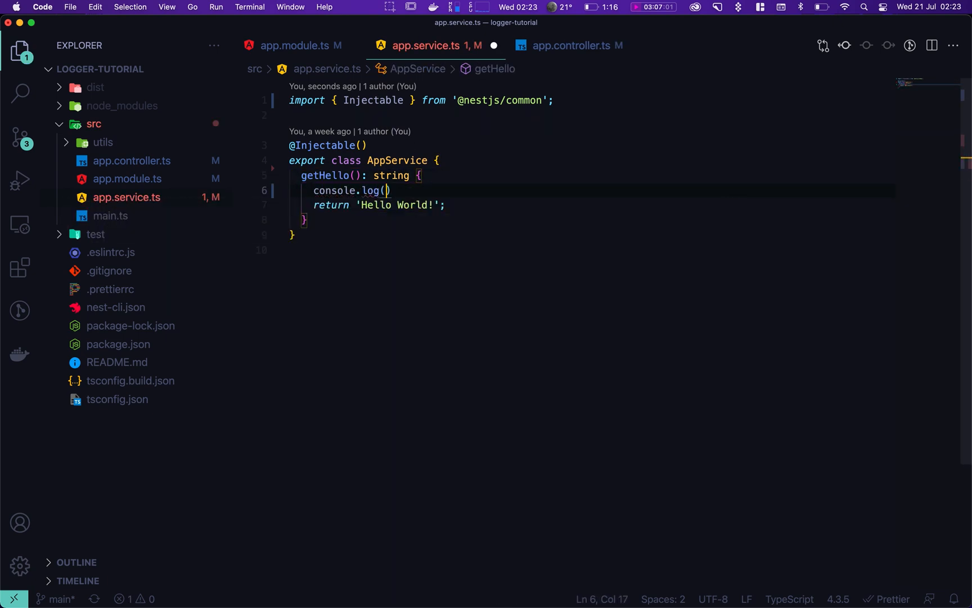
type("'test")
key("Right")
key("Right")
left_click(433, 307)
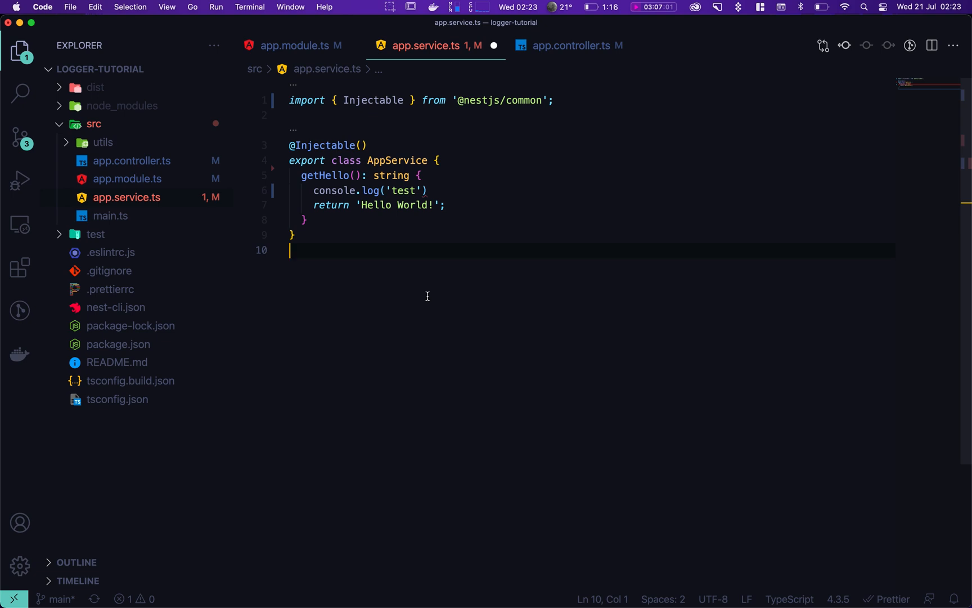
- Save the service and start the Nest dev server with npm run start:dev in the terminal
key("super+s")
left_click(144, 602)
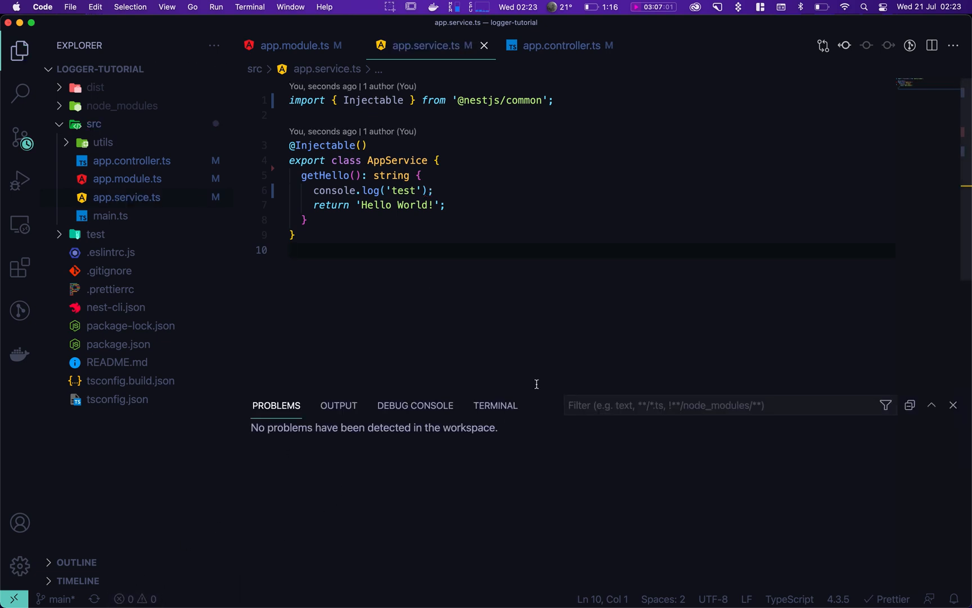
left_click(495, 405)
type("npm ")
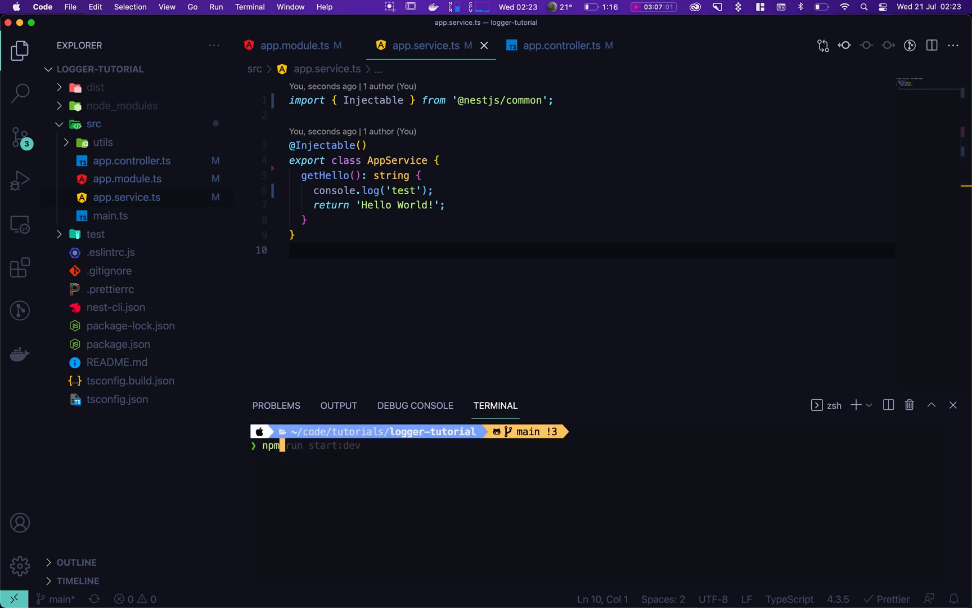
type("run start:dev")
key("Return")
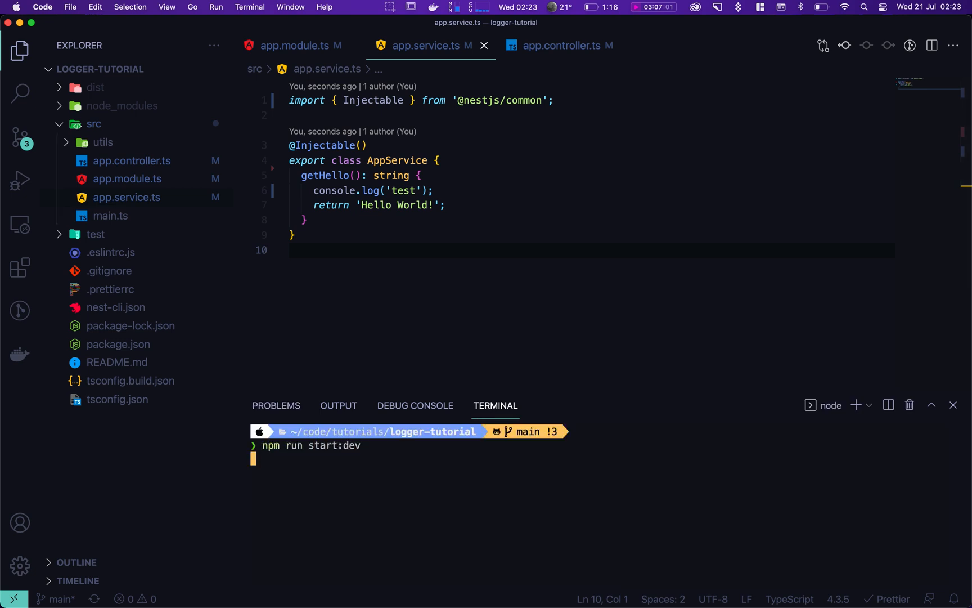
key("super+b")
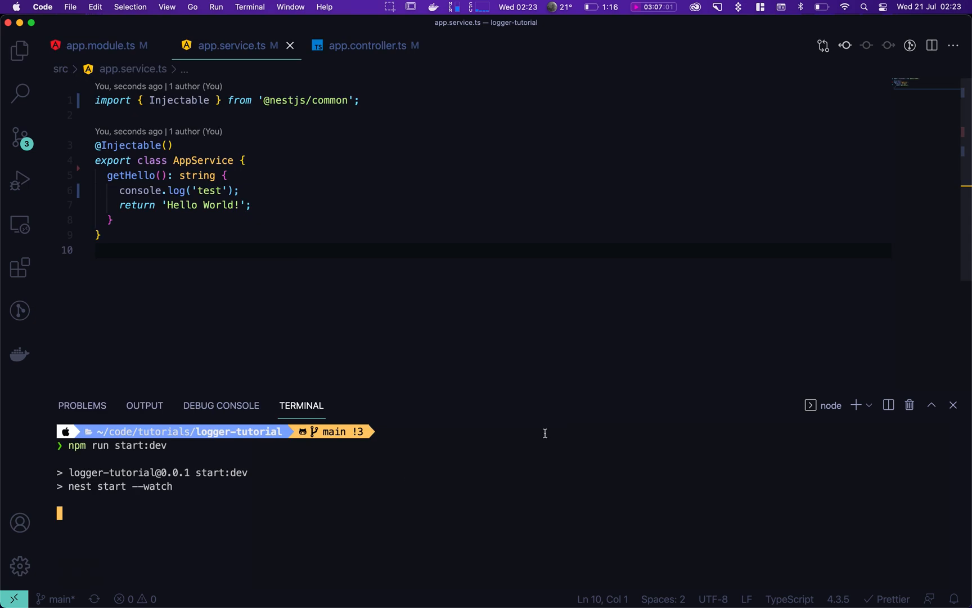
left_click(889, 405)
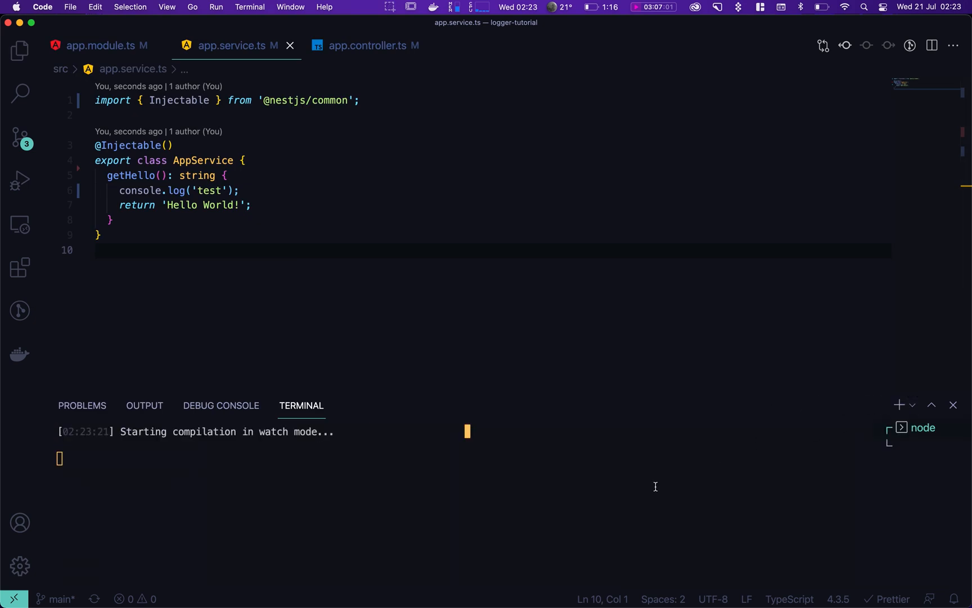
type("curl")
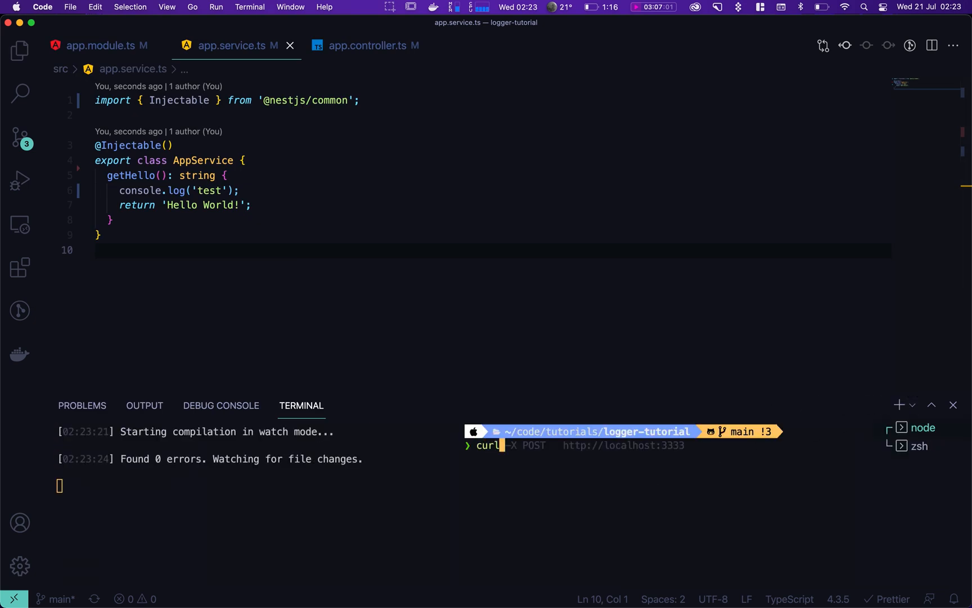
type(" http://l")
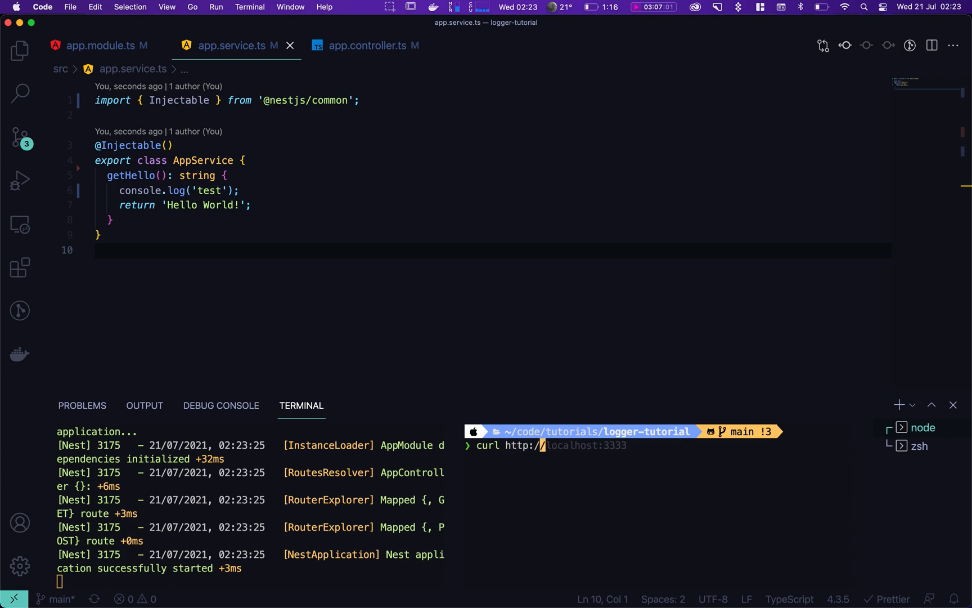
type("oc")
key("Right")
key("Return")
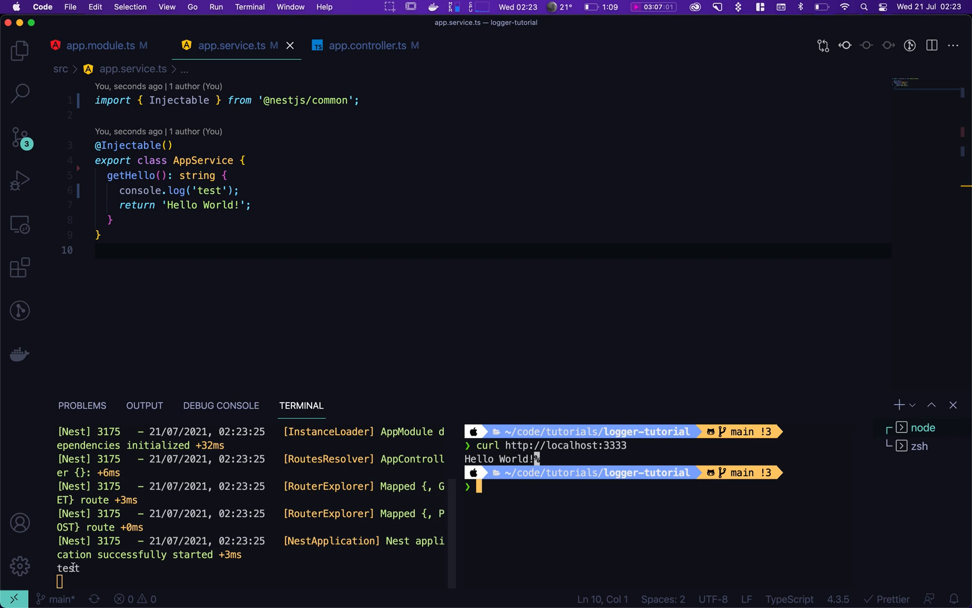
- Inspect the server's startup, route mapping and 'test' log lines in the output pane
left_click_drag(253, 546, 184, 535)
left_click_drag(269, 554, 160, 475)
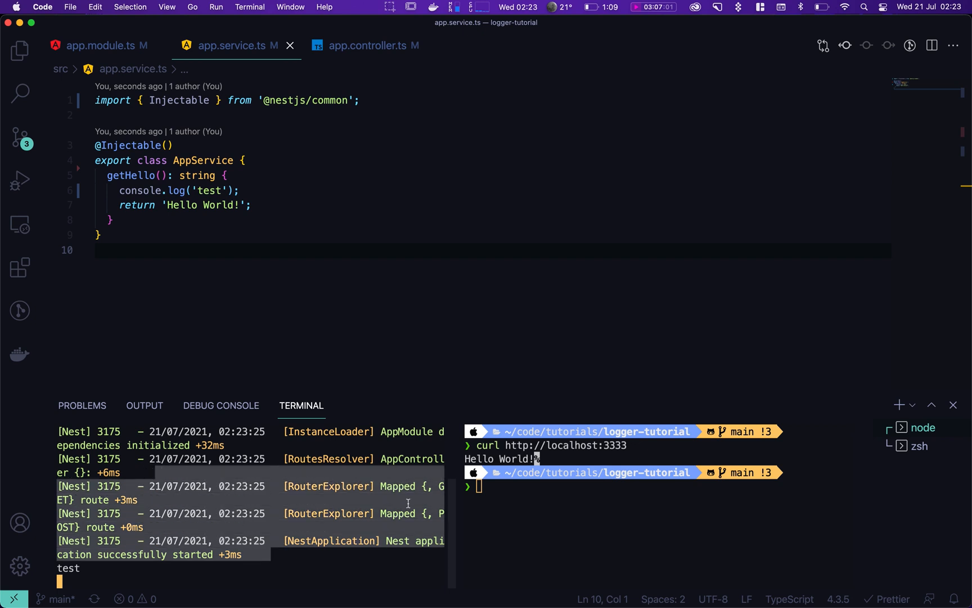
left_click_drag(456, 490, 565, 492)
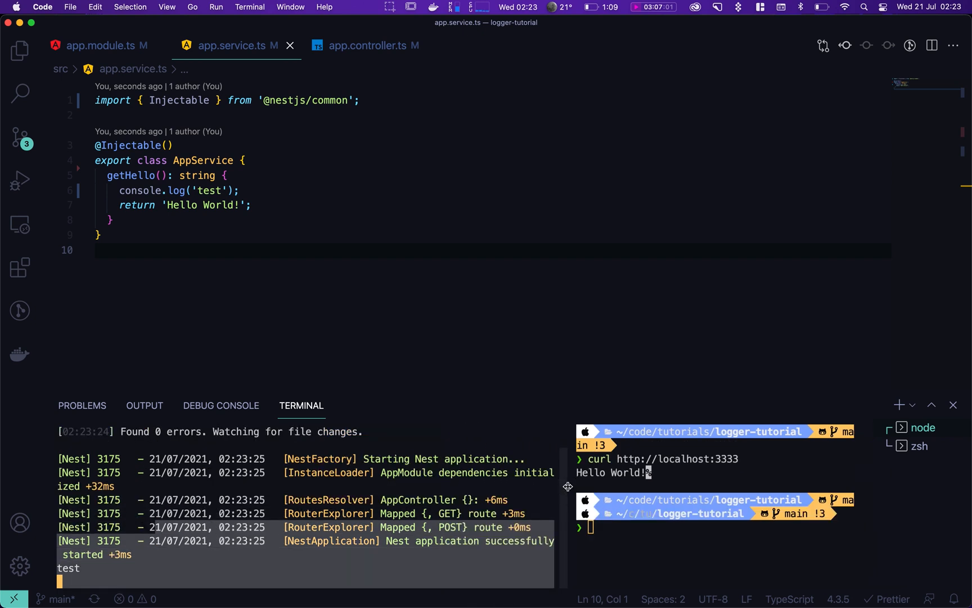
left_click(357, 515)
left_click_drag(160, 558, 59, 458)
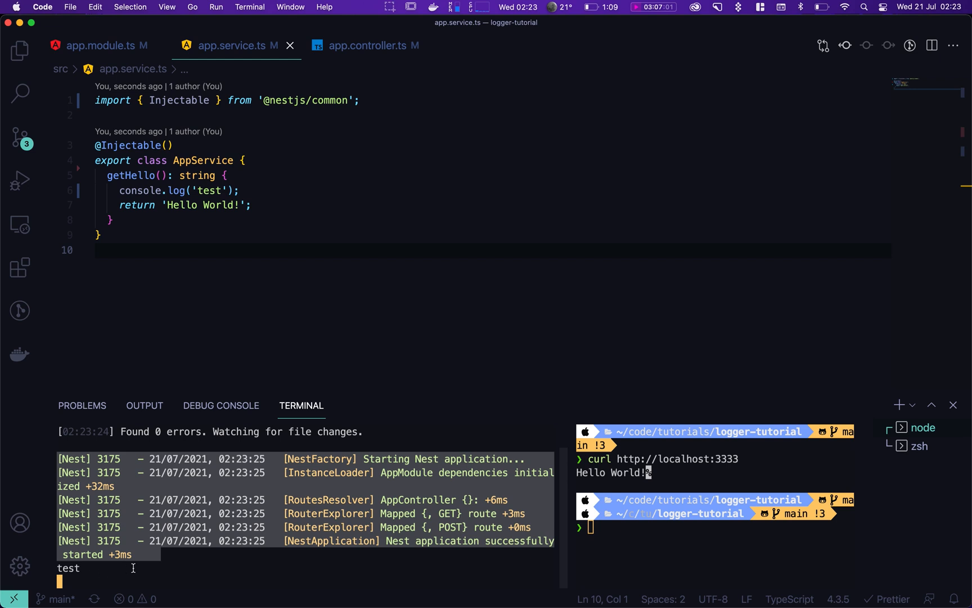
left_click(114, 220)
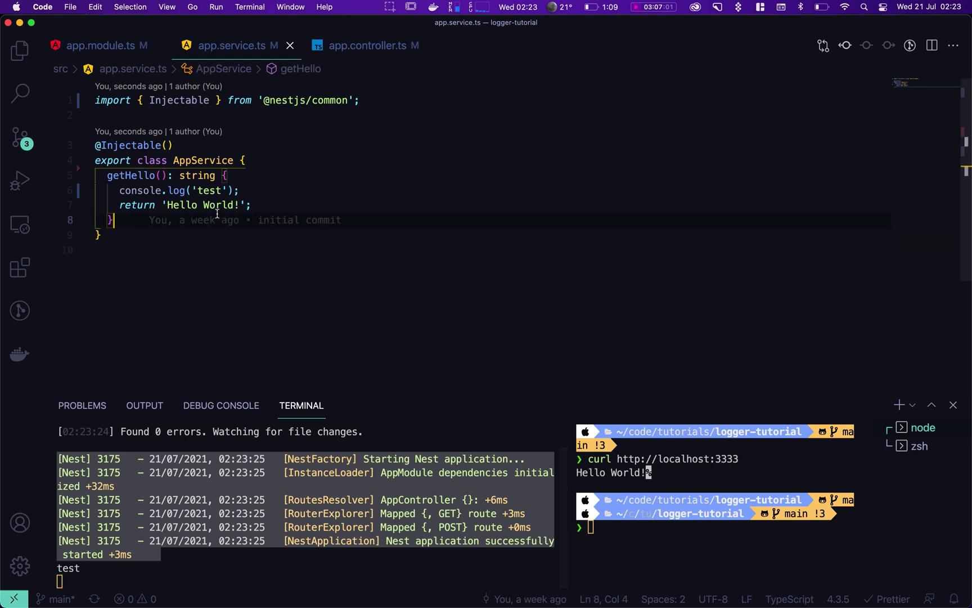
- Declare a 'logger: Logger;' property on AppService with Logger auto-imported from Nest
left_click(166, 114)
key("Down")
key("Down")
key("Down")
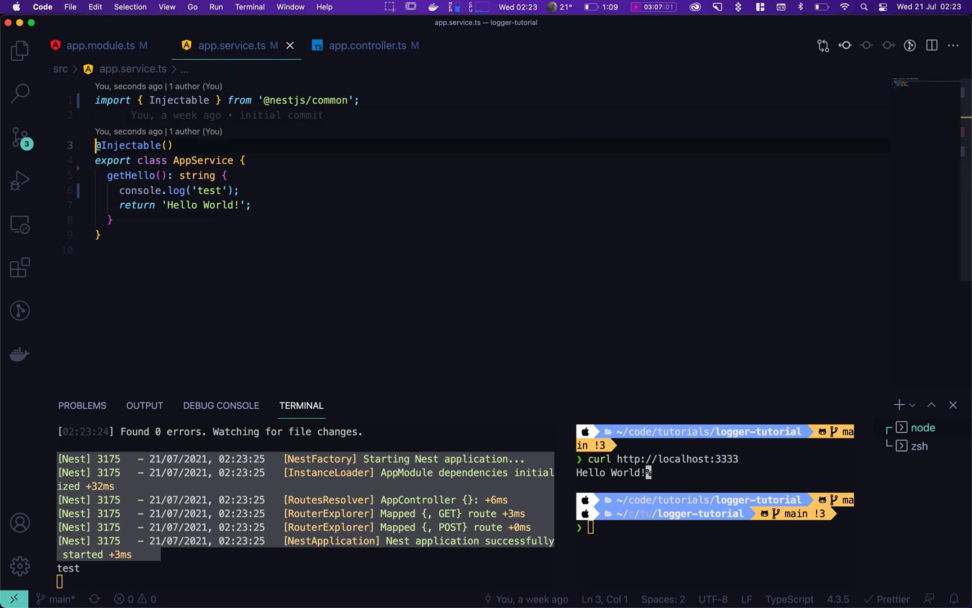
key("Up")
key("End")
key("Return")
type("co")
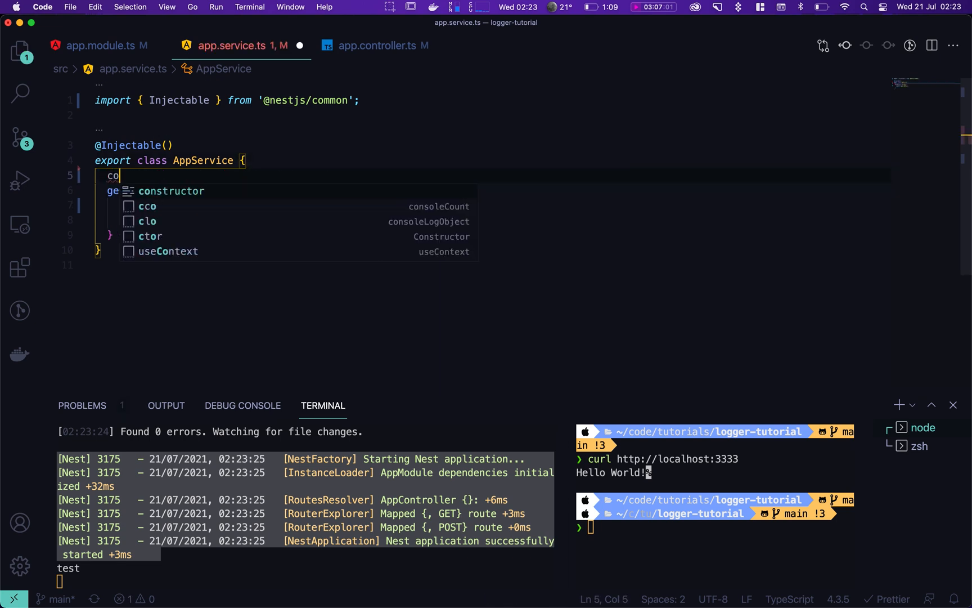
key("BackSpace")
key("BackSpace")
type("logger")
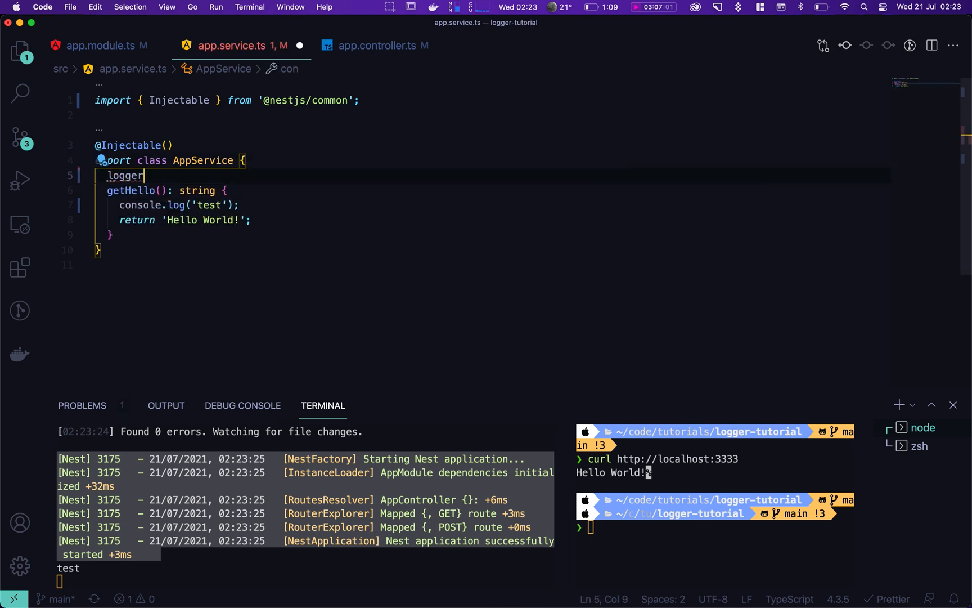
type(": Logger")
key("BackSpace")
key("BackSpace")
key("BackSpace")
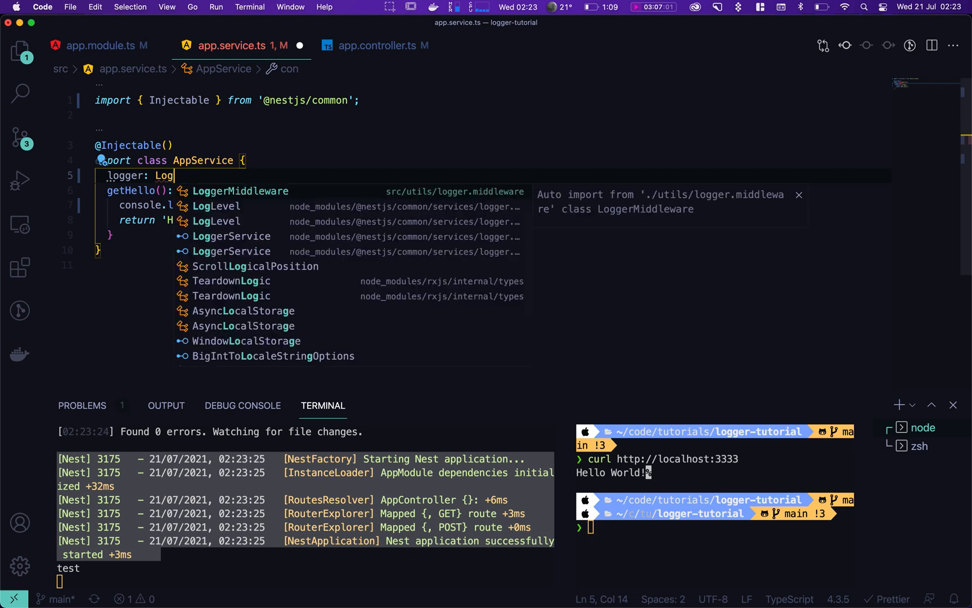
type("ger")
key("Tab")
type(";")
key("Return")
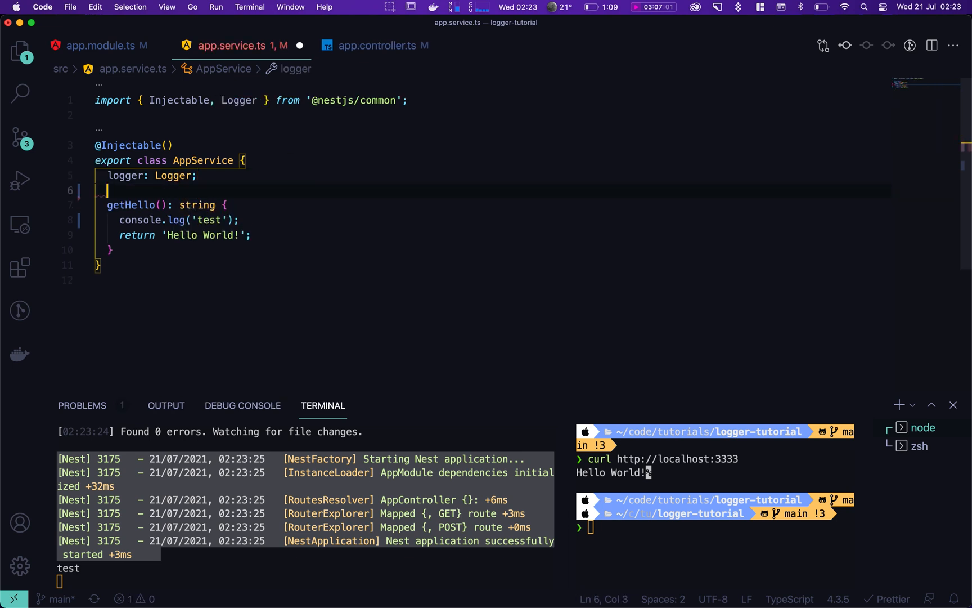
- Add a constructor that sets this.logger = new Logger(), and save
left_click(209, 176)
key("Return")
key("Return")
type("con")
key("Tab")
type("()")
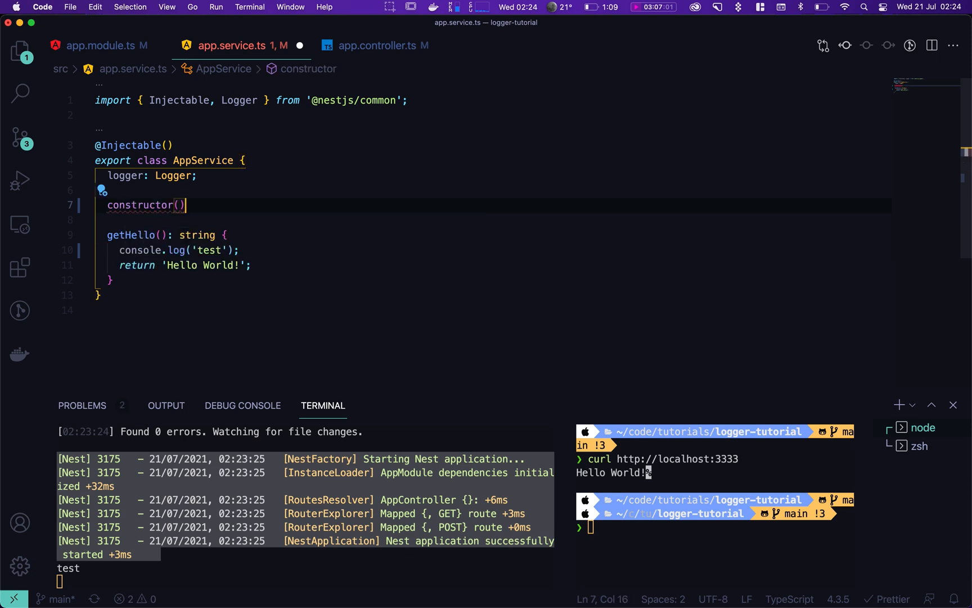
type("{")
key("Return")
type("this.logger")
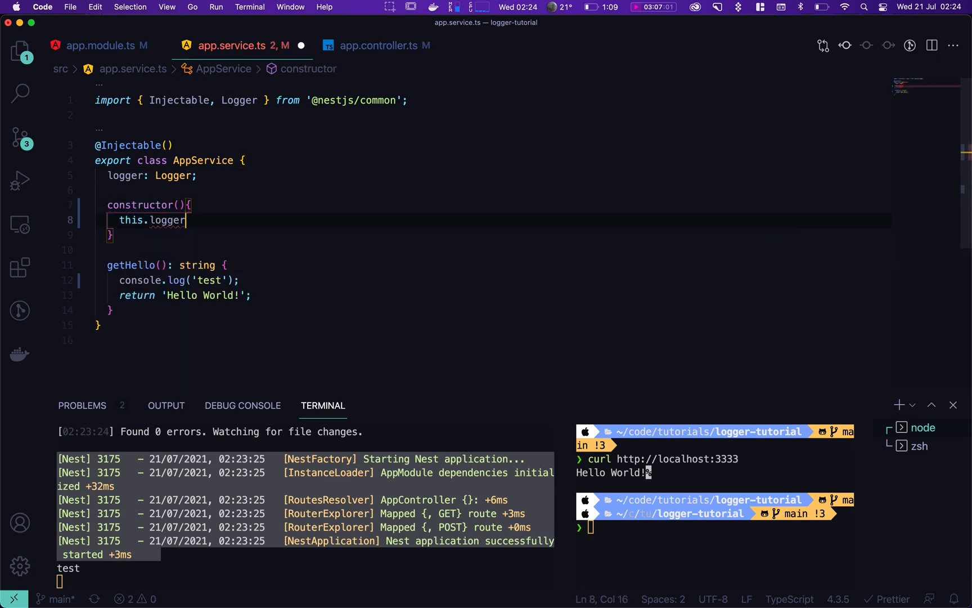
type(" = new Lo")
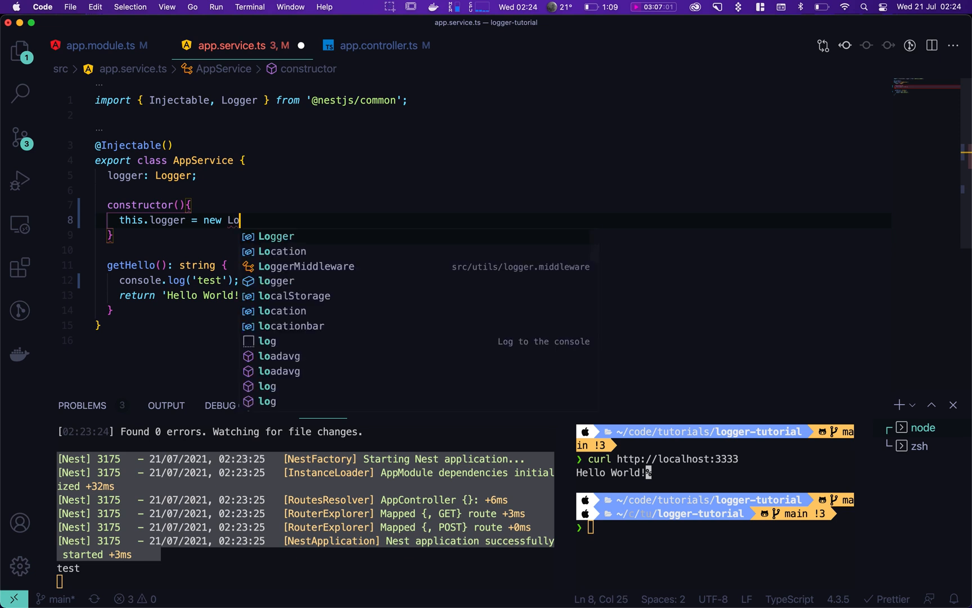
key("Tab")
type("();")
key("super+s")
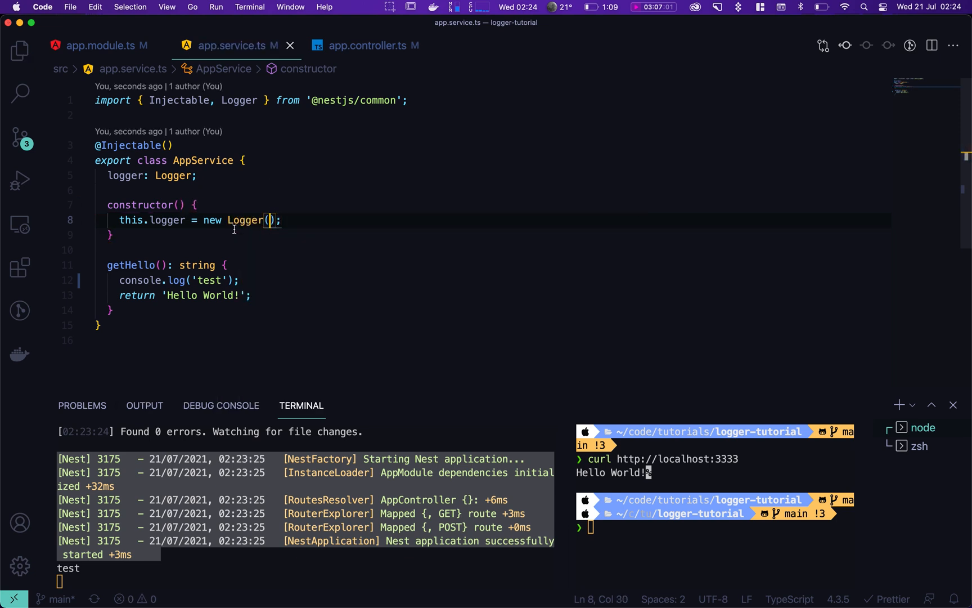
- Replace console.log('test') in getHello with this.logger.log('test') and save
left_click(229, 266)
left_click(191, 281)
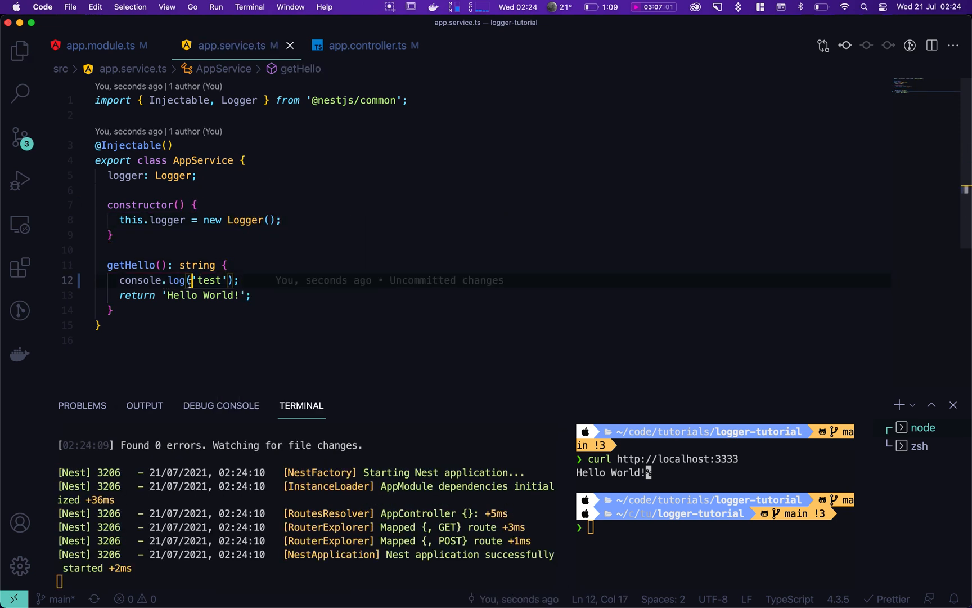
key("alt+shift+Left")
key("alt+shift+Left")
key("alt+shift+Left")
type("t")
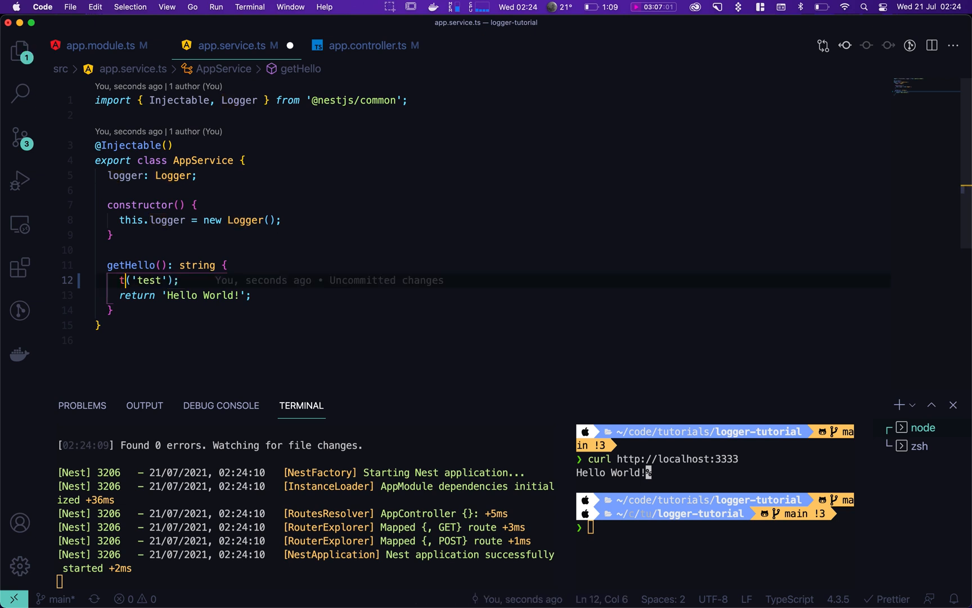
type("his.logger.")
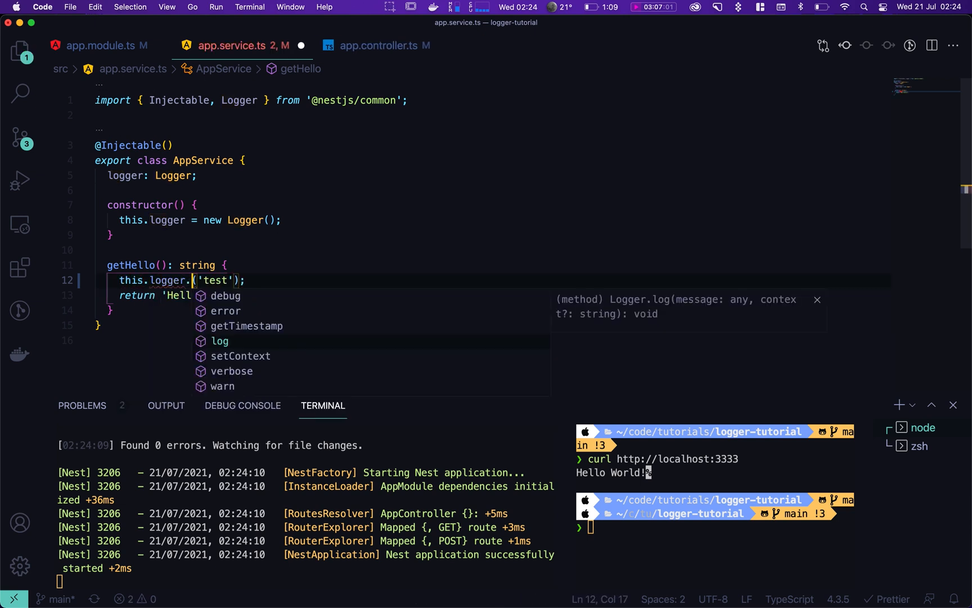
type("log")
key("super+s")
- Rerun curl to localhost:3333 twice and confirm formatted [Nest] 'test' lines appear
left_click(735, 543)
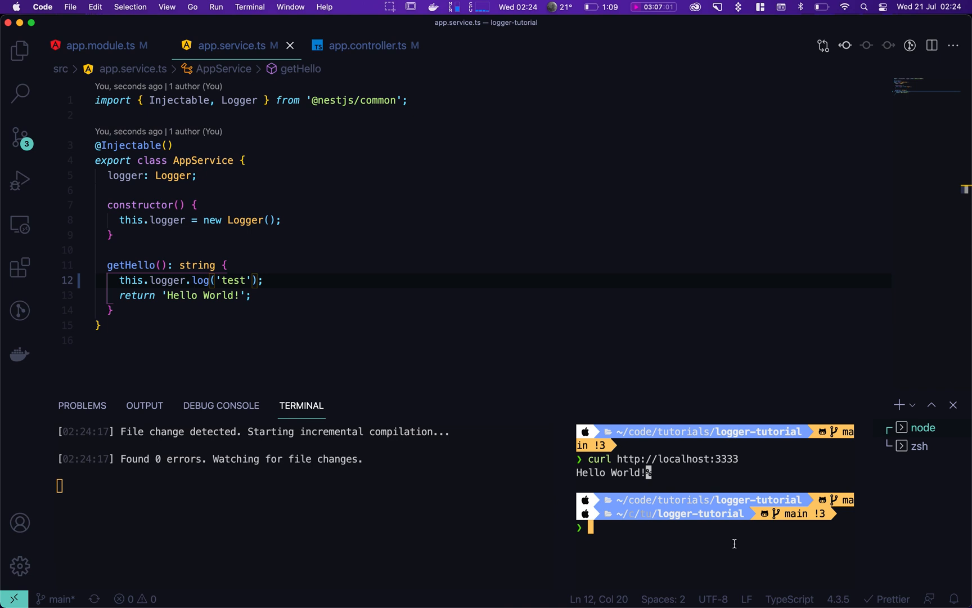
key("Up")
key("Return")
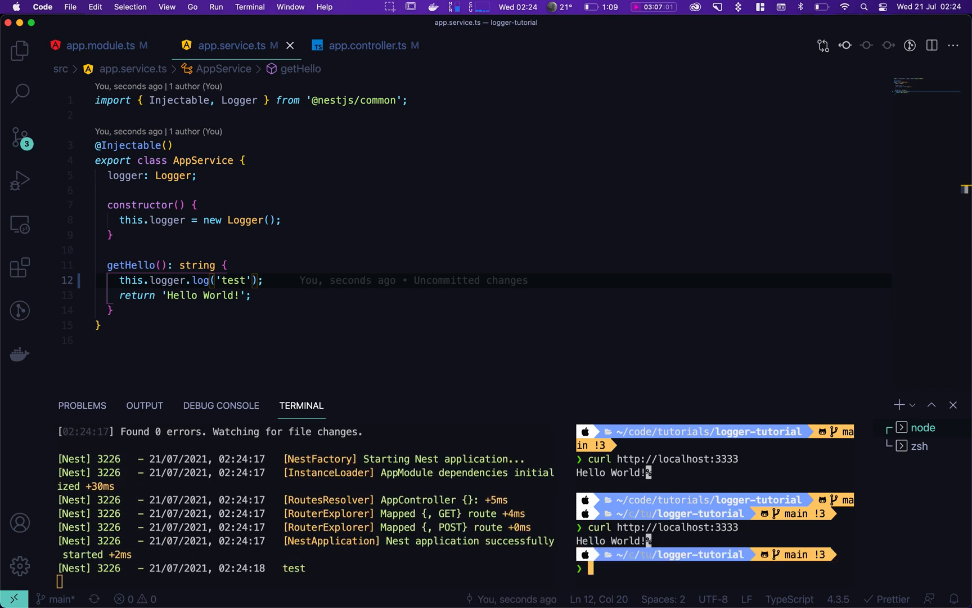
left_click(304, 340)
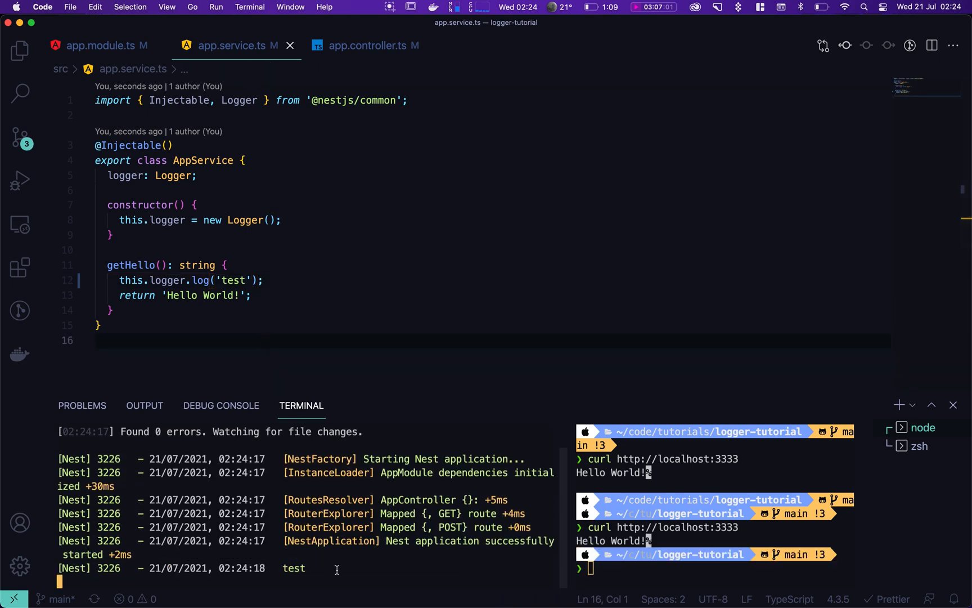
left_click_drag(327, 572, 46, 570)
left_click(648, 527)
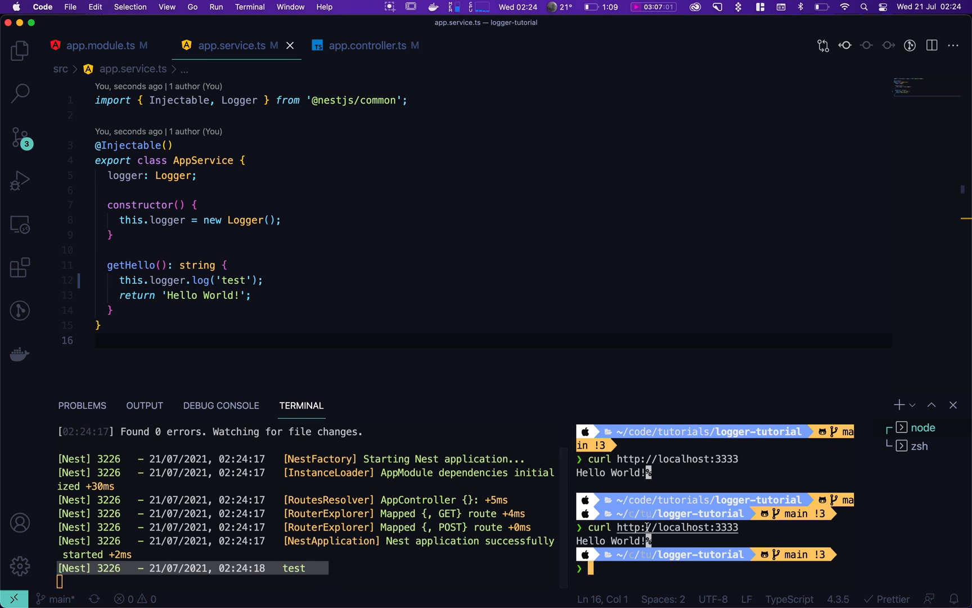
key("Up")
key("Return")
- Switch getHello's call to this.logger.warn('test'), save, and rerun curl to see it
key("Up")
key("Return")
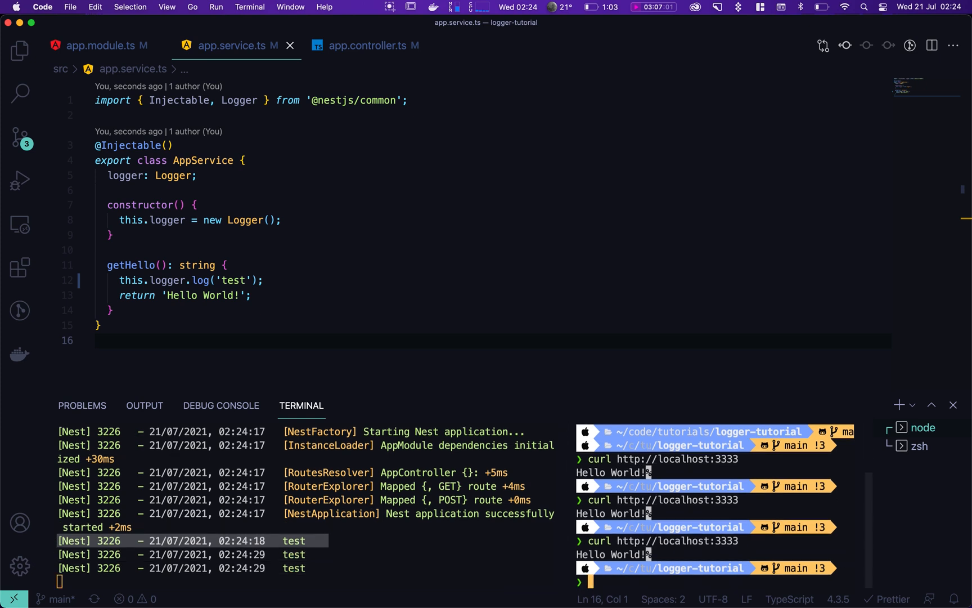
double_click(201, 280)
type("warn")
key("Escape")
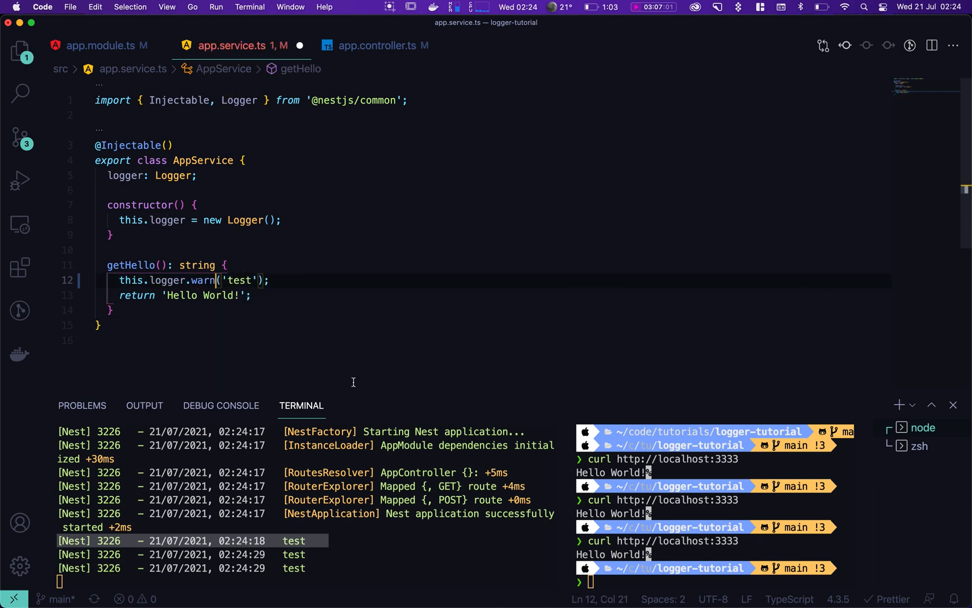
left_click(836, 541)
key("super+s")
key("Up")
key("Return")
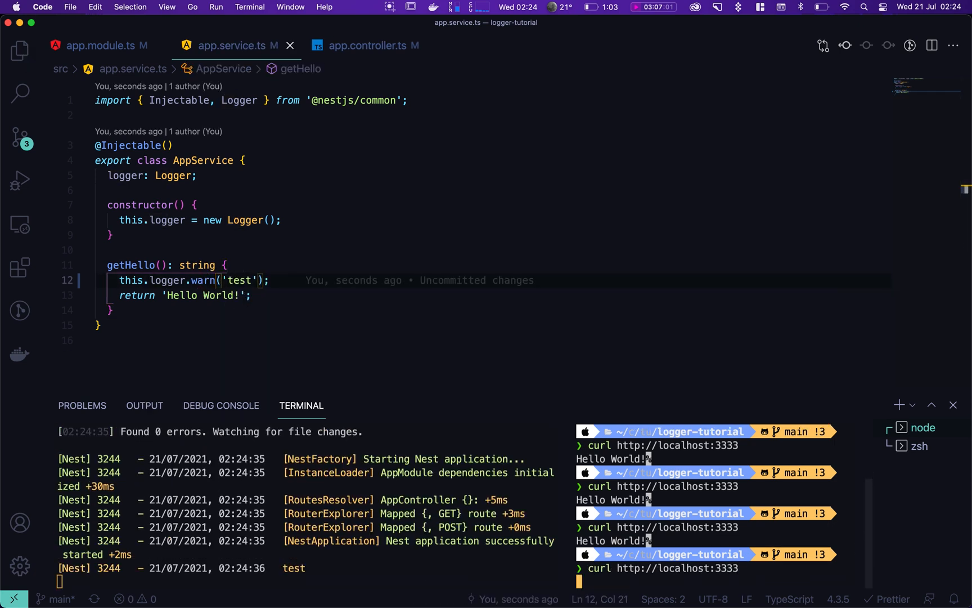
- Change it to this.logger.debug('test'), save, and rerun curl to see the debug line
double_click(199, 280)
type("deb")
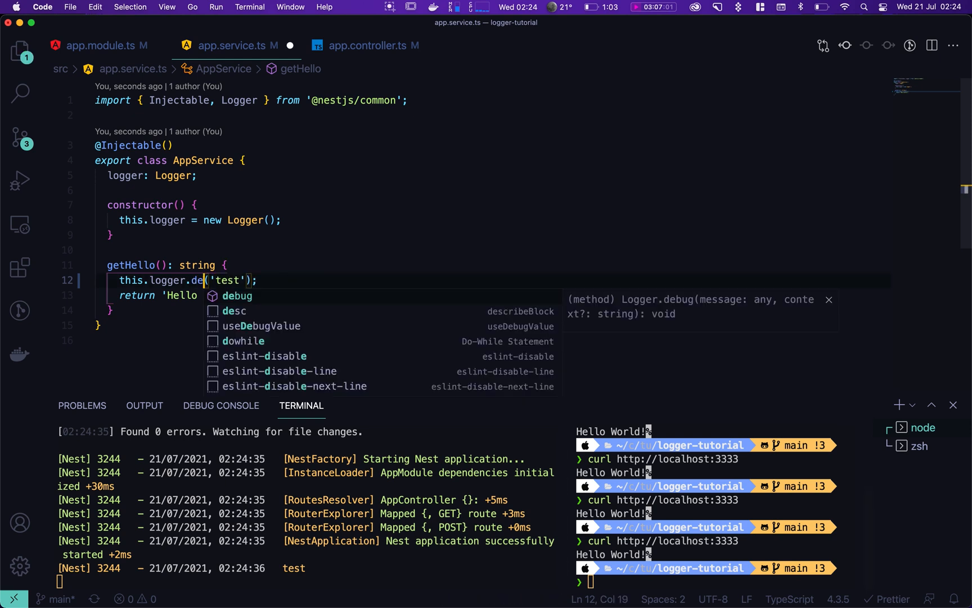
key("Tab")
key("super+s")
left_click(753, 546)
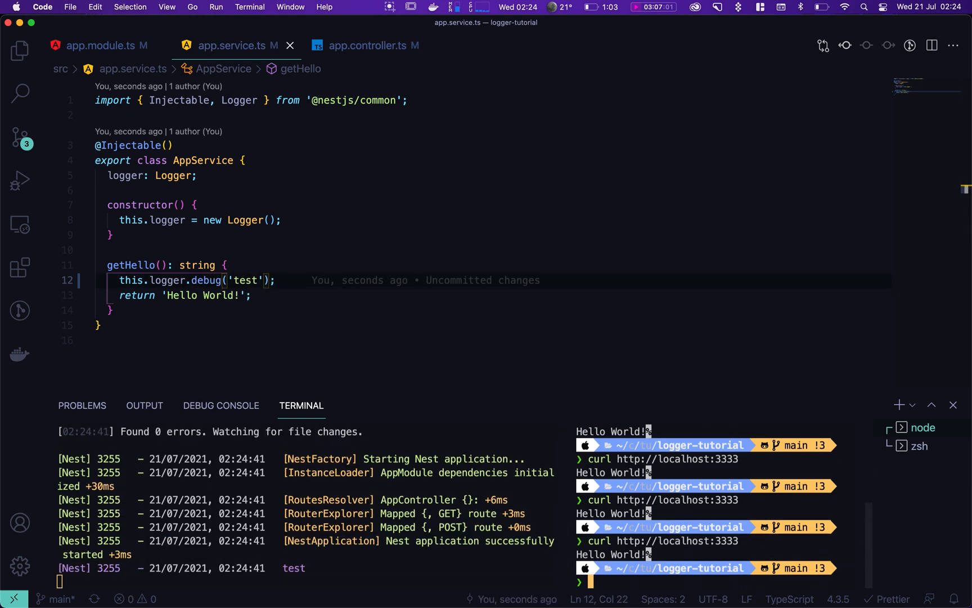
key("Up")
key("Return")
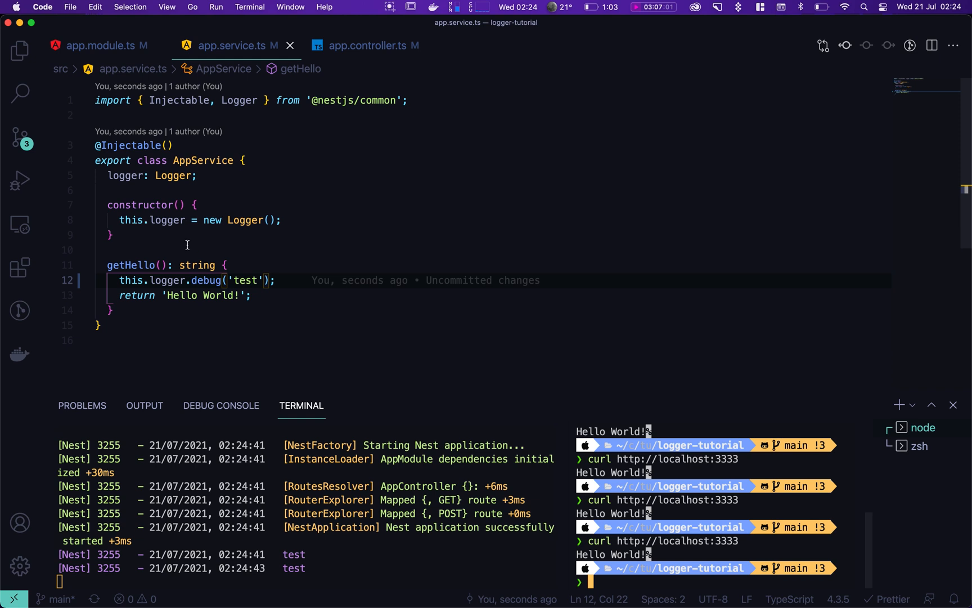
- Give the Logger a 'CUSTOM LOGGER' context, save, curl, and spot the label in the log
left_click(270, 220)
type("'")
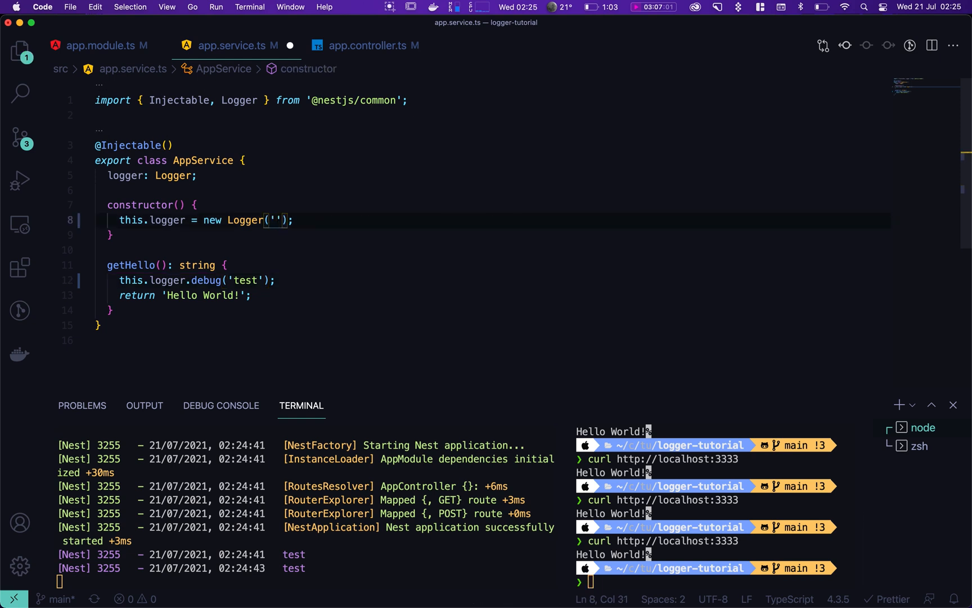
type("CUSTOM L")
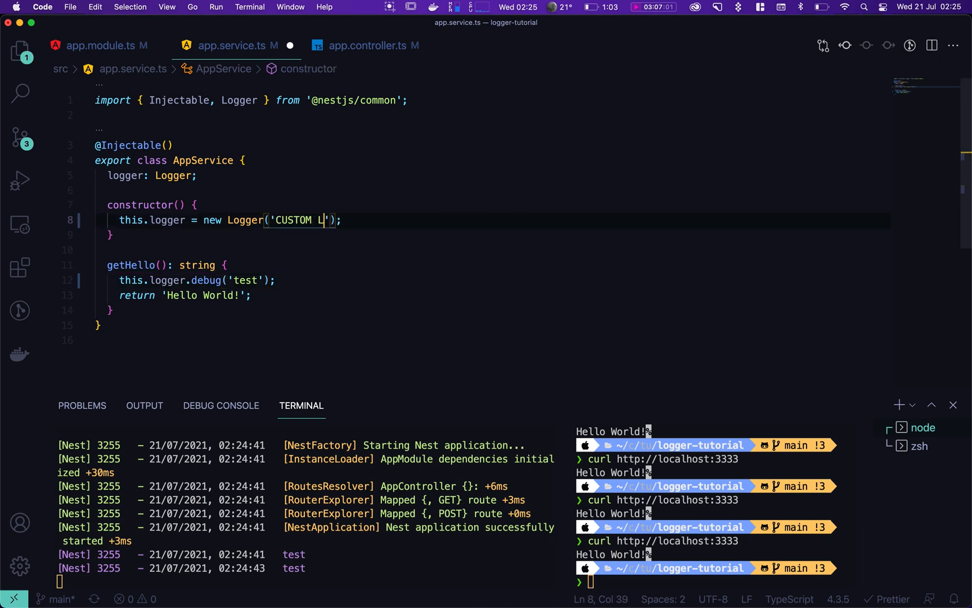
type("OGGER")
key("super+s")
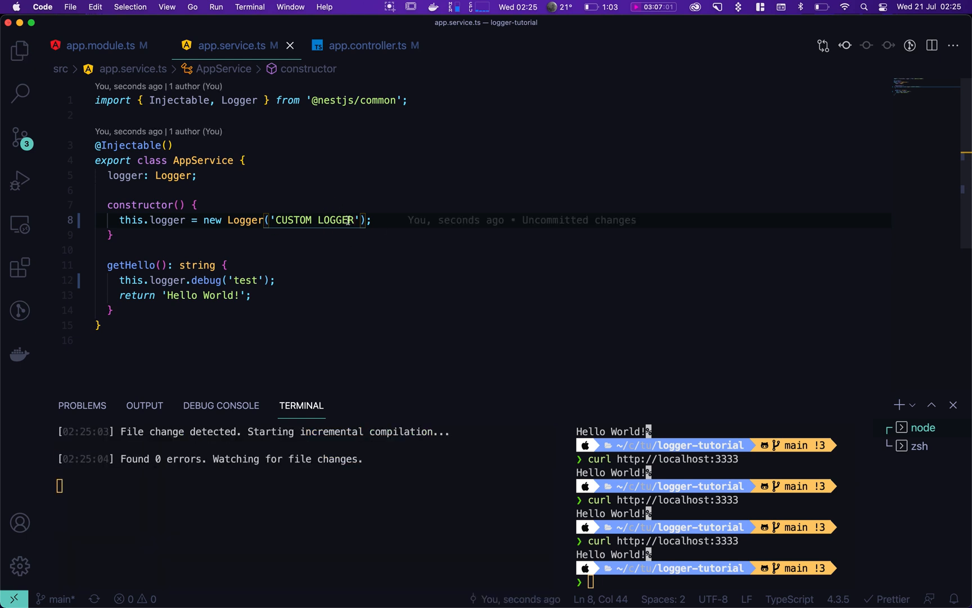
key("Up")
key("Return")
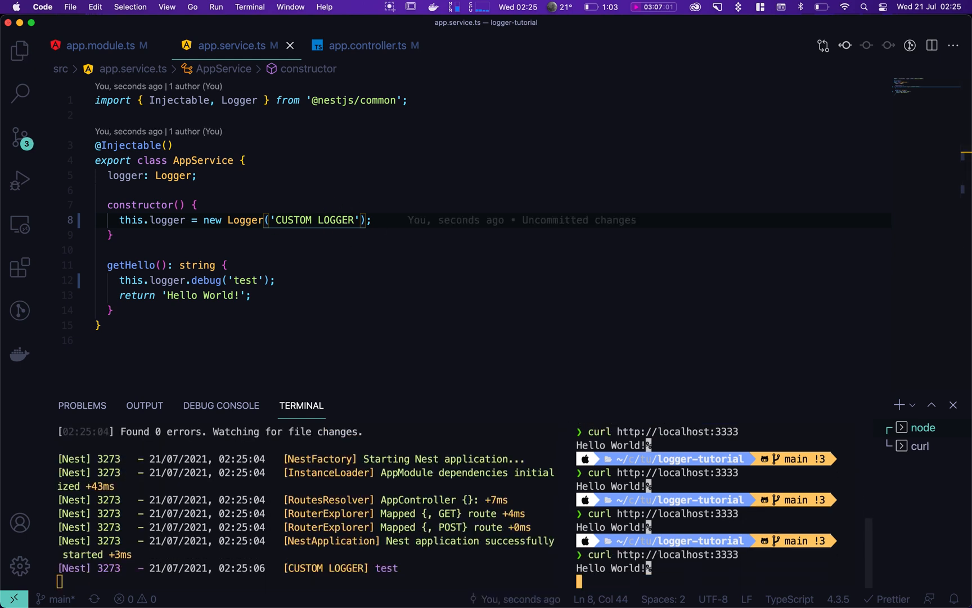
left_click_drag(286, 567, 368, 568)
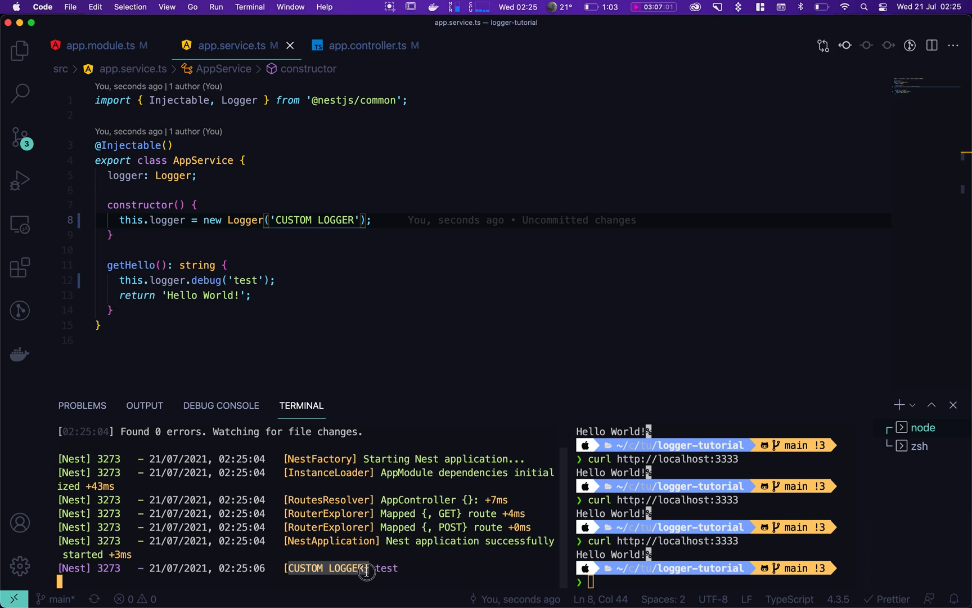
- Replace the context string with AppService.name, save, and curl to see the AppService tag
left_click(211, 160)
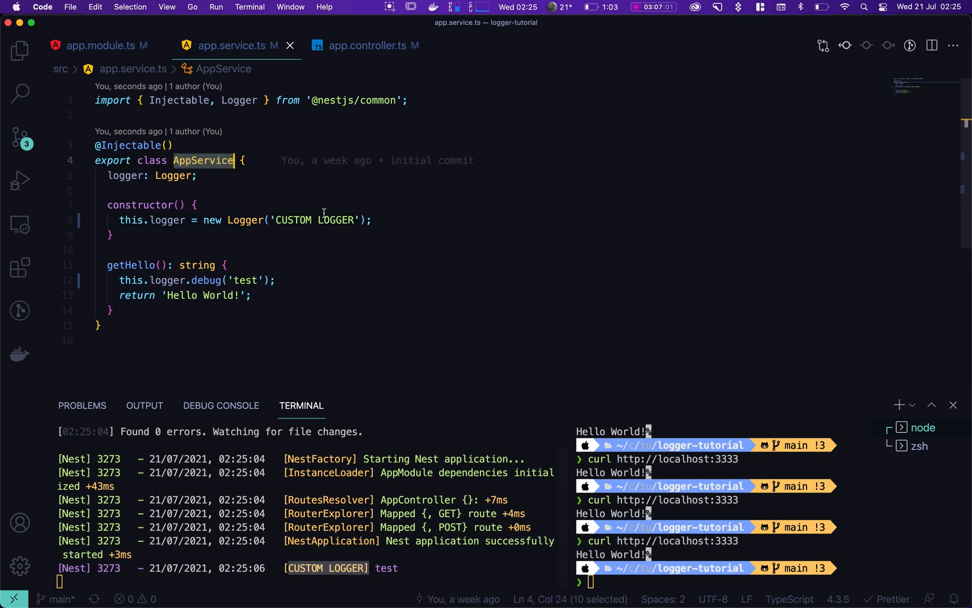
left_click(325, 219)
key("shift+alt+Left")
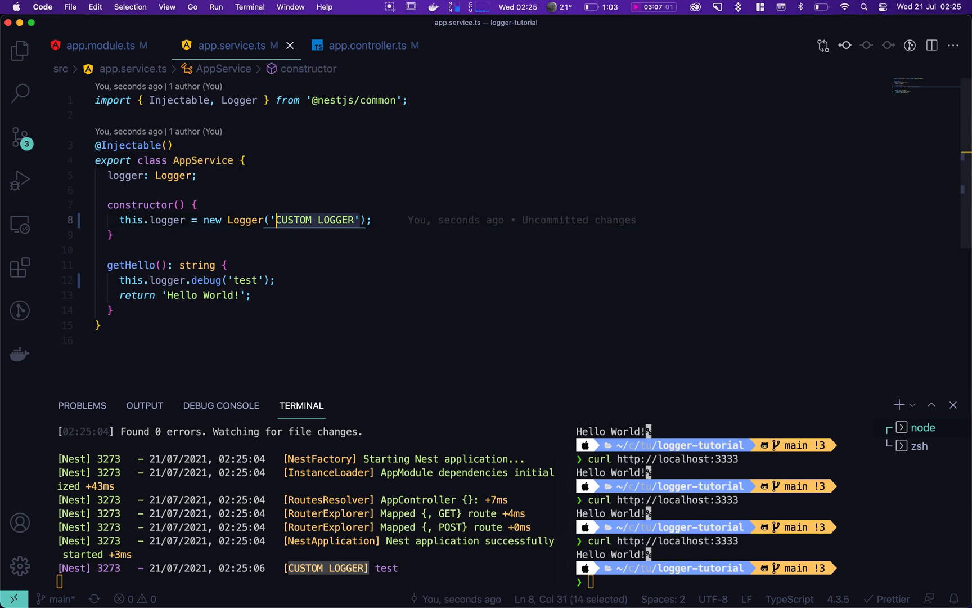
type("AppService.name")
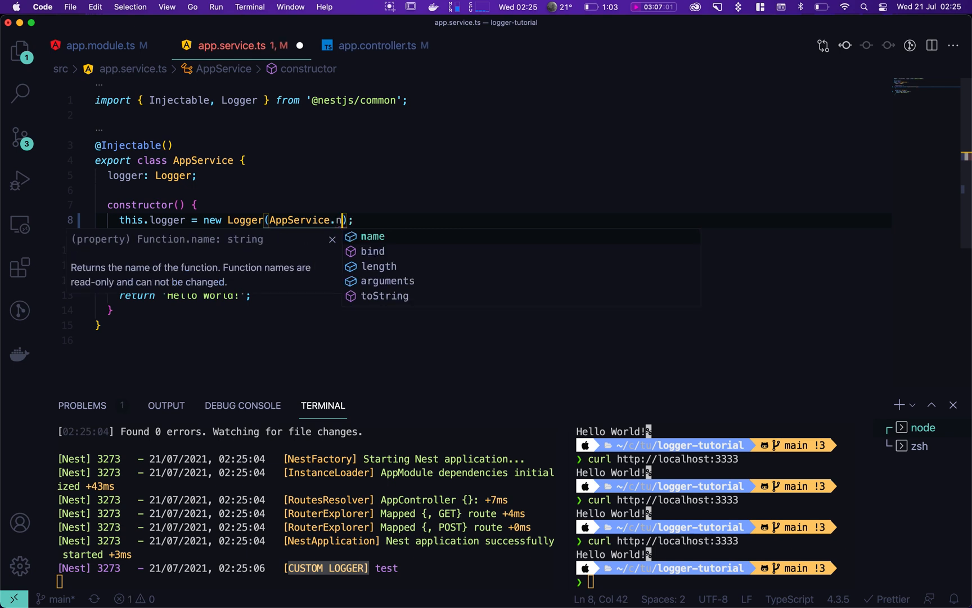
key("Escape")
key("ctrl+s")
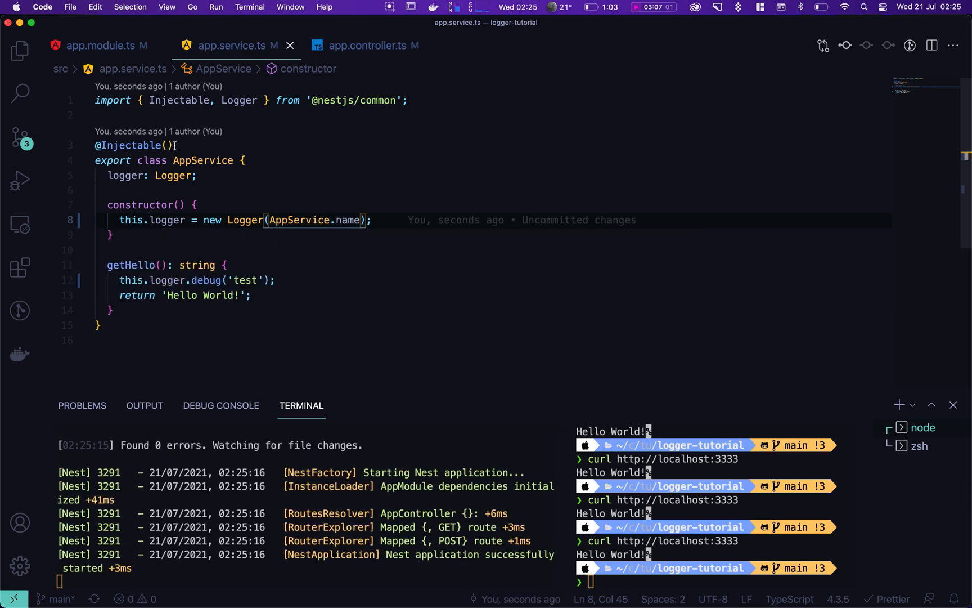
key("ctrl+grave")
key("Up")
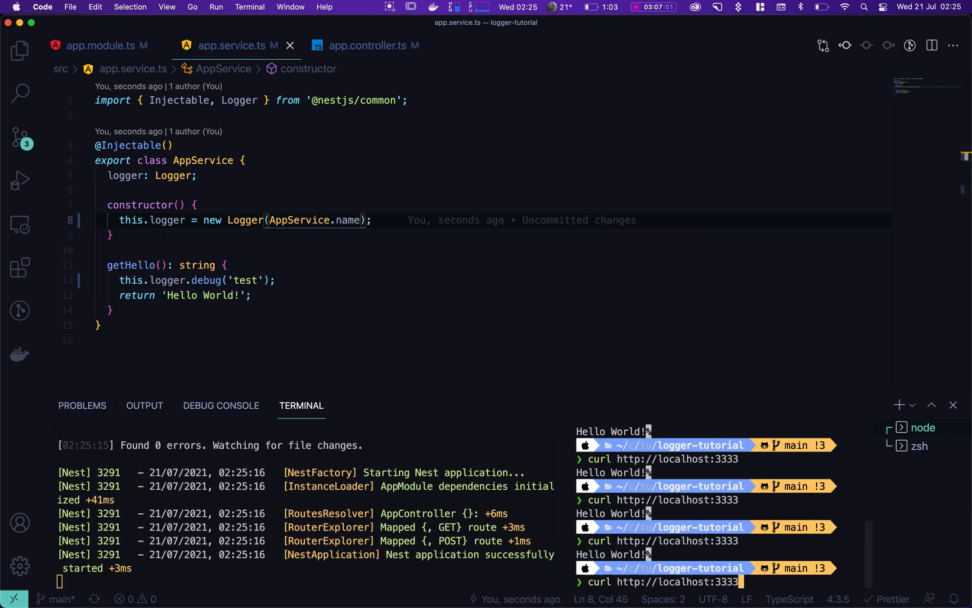
key("Return")
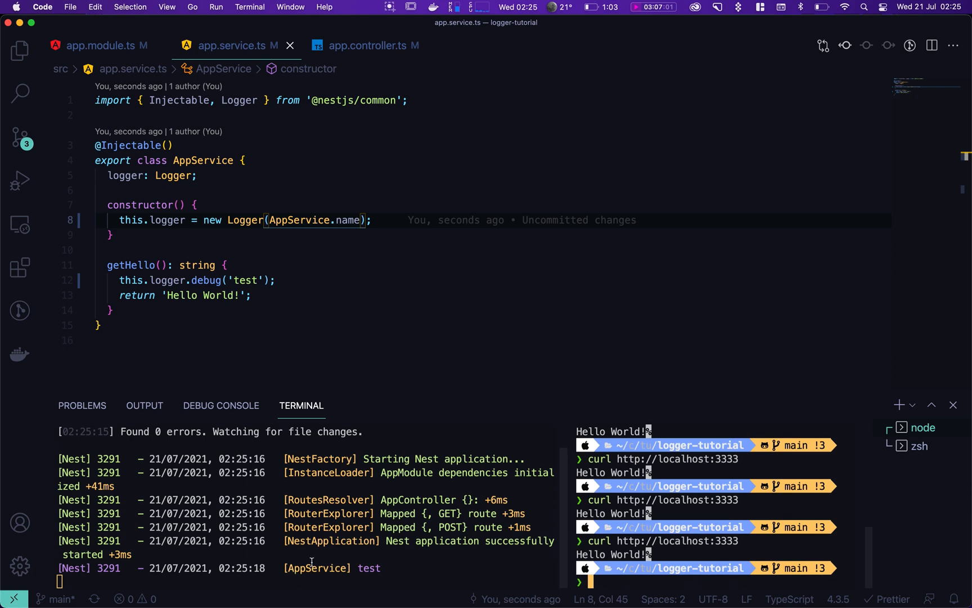
- Delete the argument so it reads new Logger(), save, and recall the curl command
left_click(264, 220)
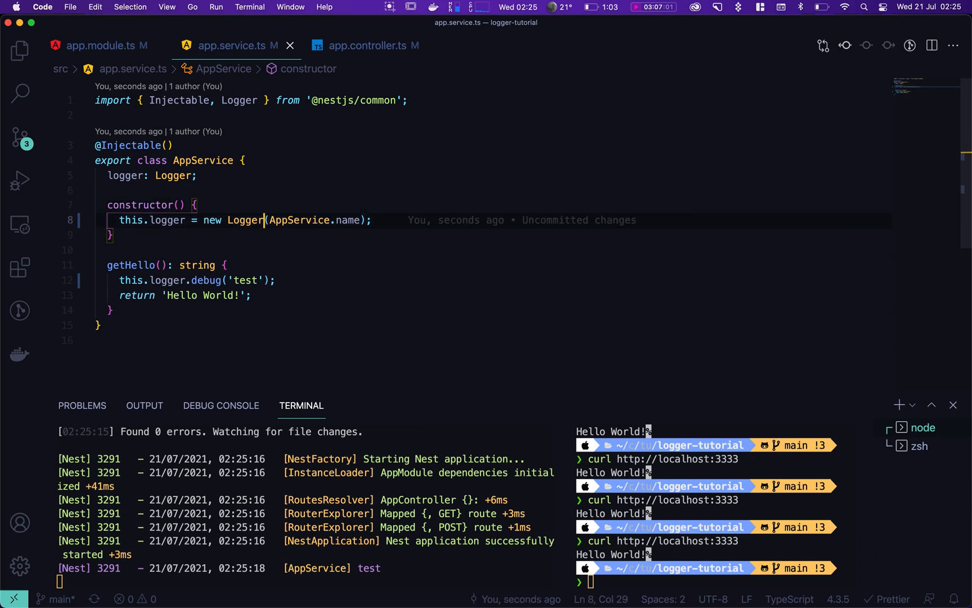
key("alt+Right")
key("alt+Right")
key("shift+alt+Left")
key("shift+alt+Left")
key("shift+alt+Left")
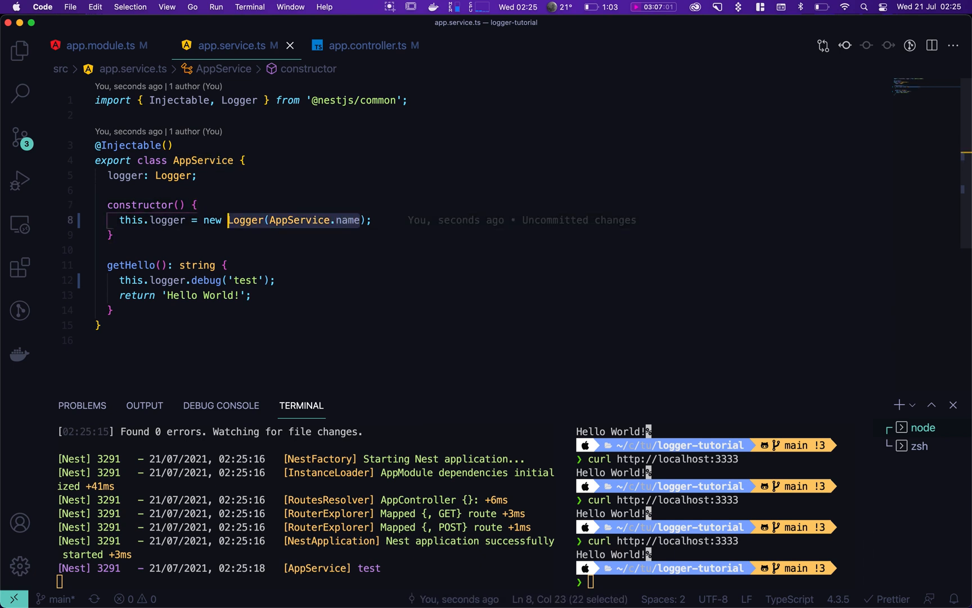
key("shift+alt+Right")
key("shift+Right")
key("BackSpace")
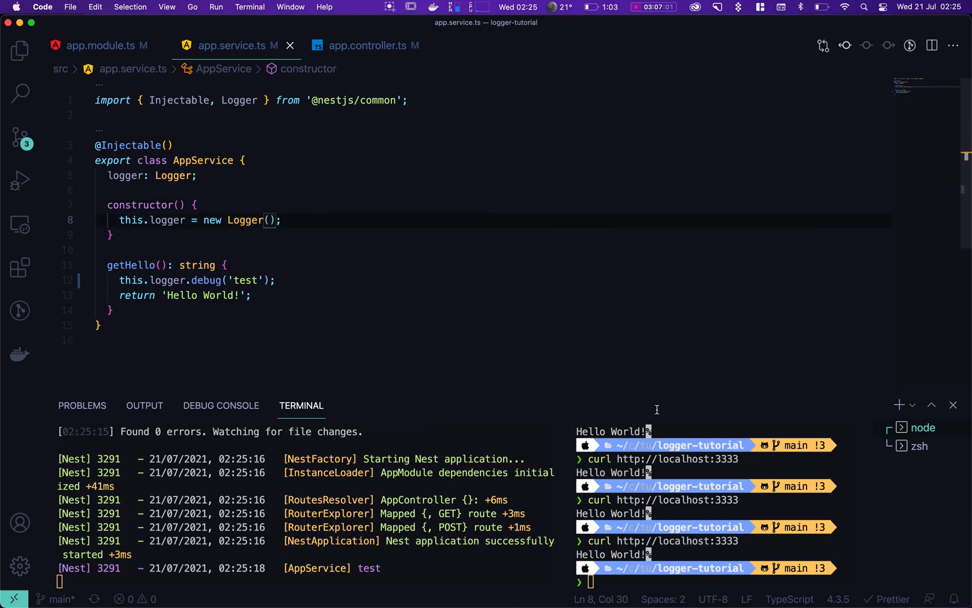
key("super+s")
key("Up")
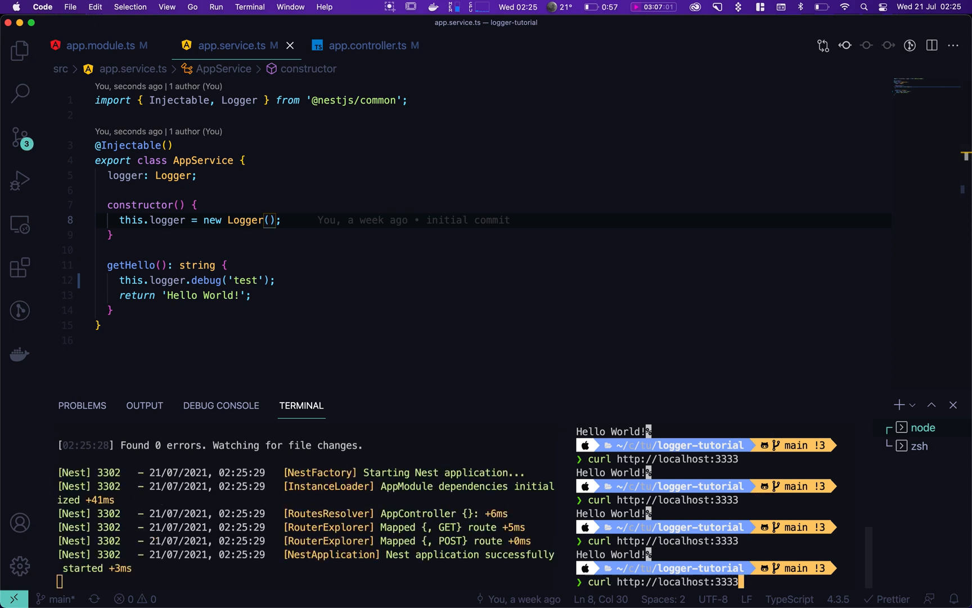
- Curl again to see plain 'test' without context, review the constructor line, then switch to Chrome
key("Return")
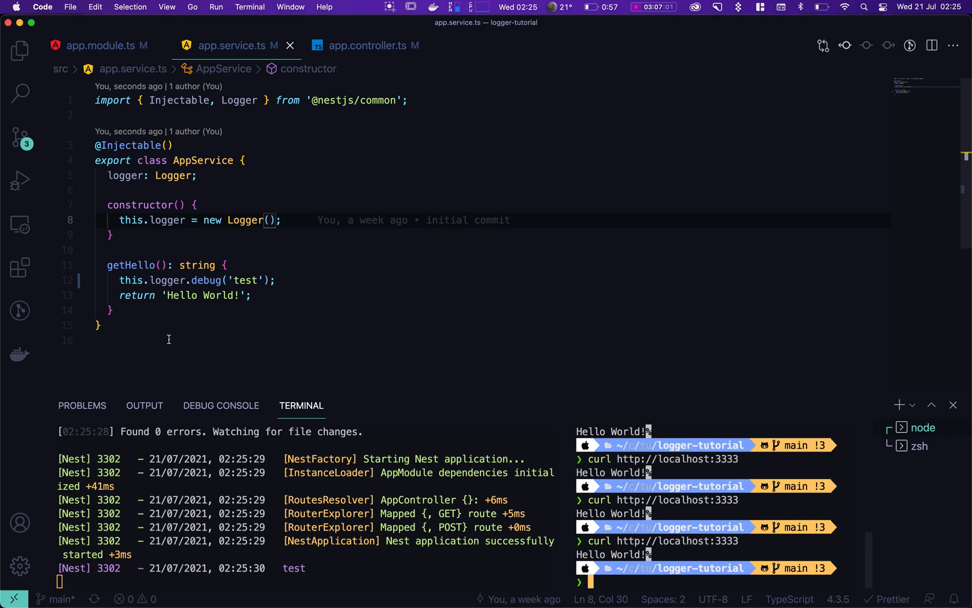
left_click_drag(121, 338, 95, 145)
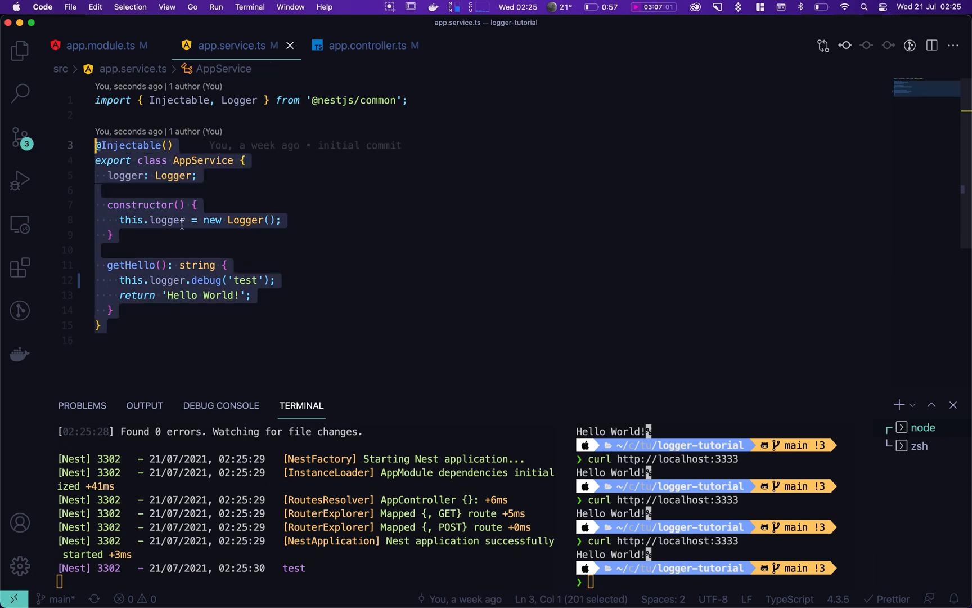
left_click(119, 220)
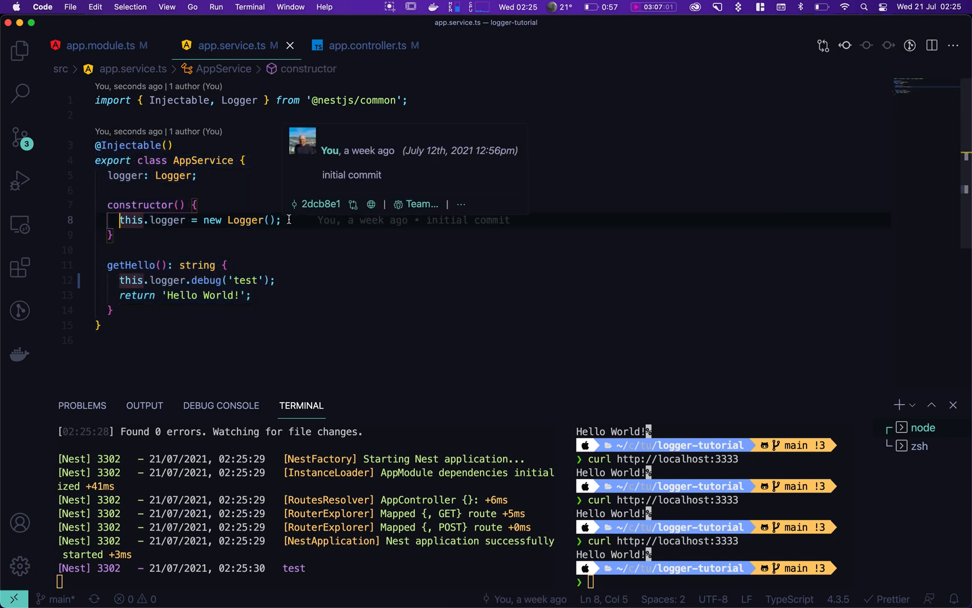
left_click_drag(286, 221, 120, 220)
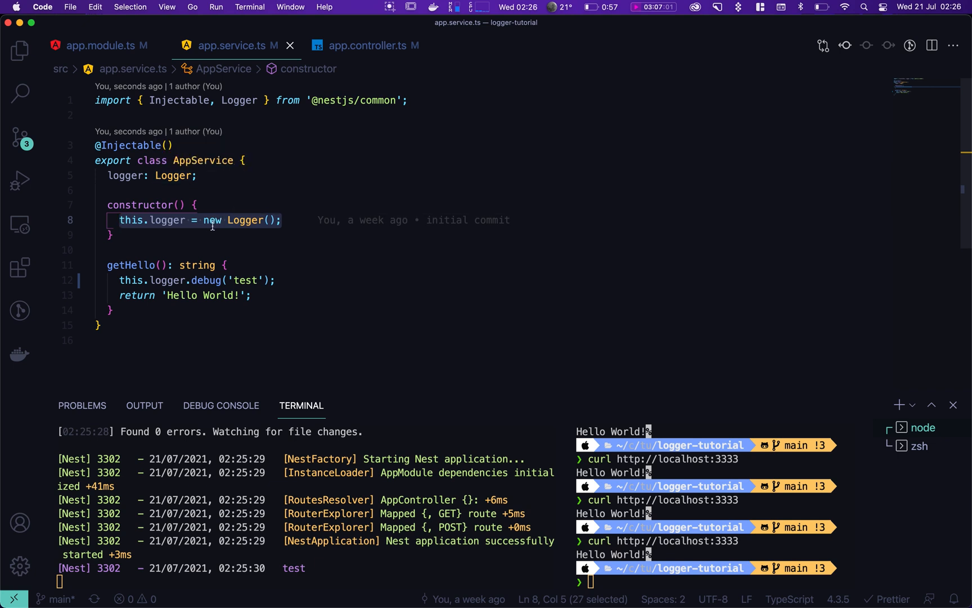
key("super+Tab")
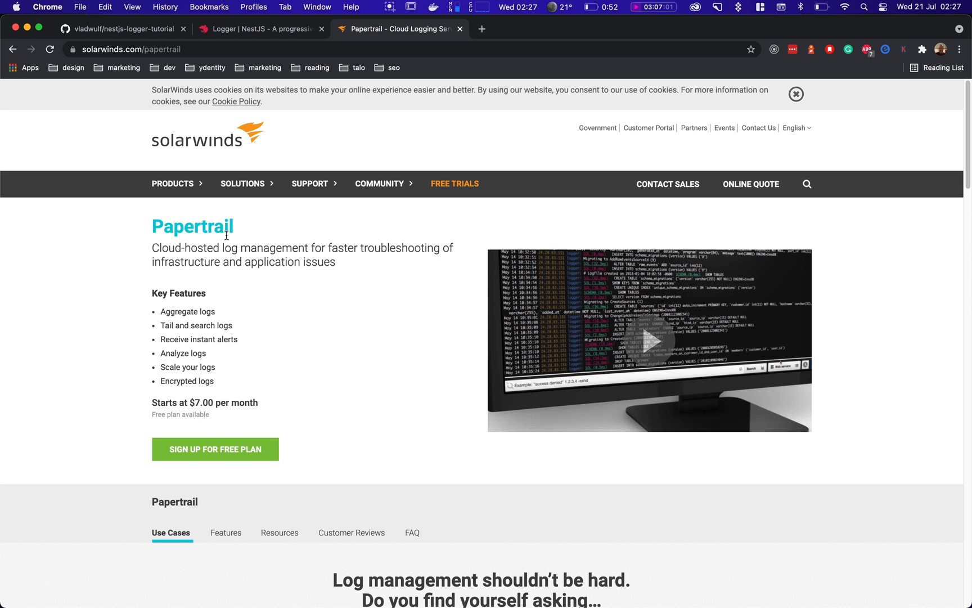
- Read the NestJS Logger docs on passing the service name as context, then return to VS Code
left_click(238, 29)
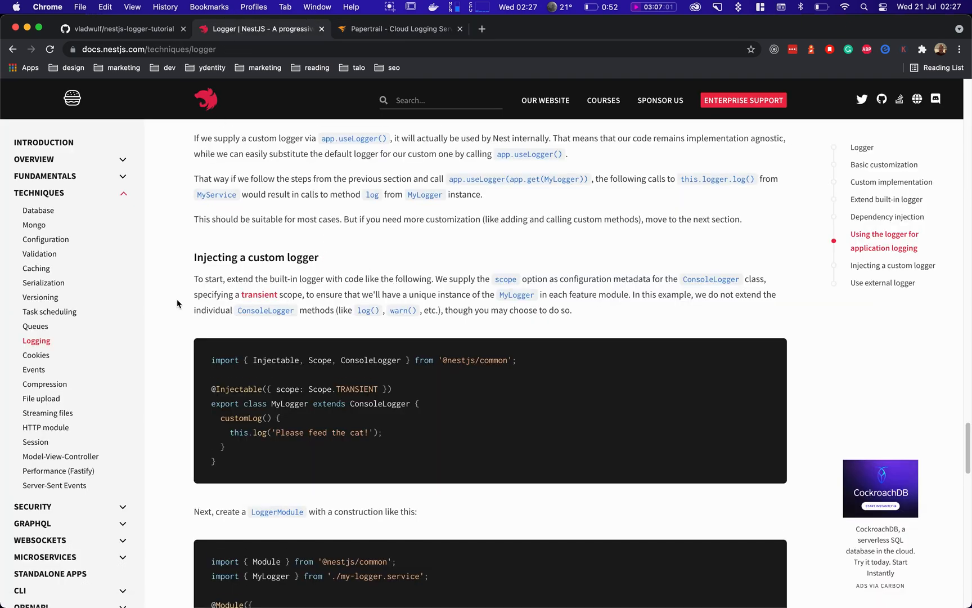
scroll(177, 300, "down", 2)
scroll(177, 301, "down", 3)
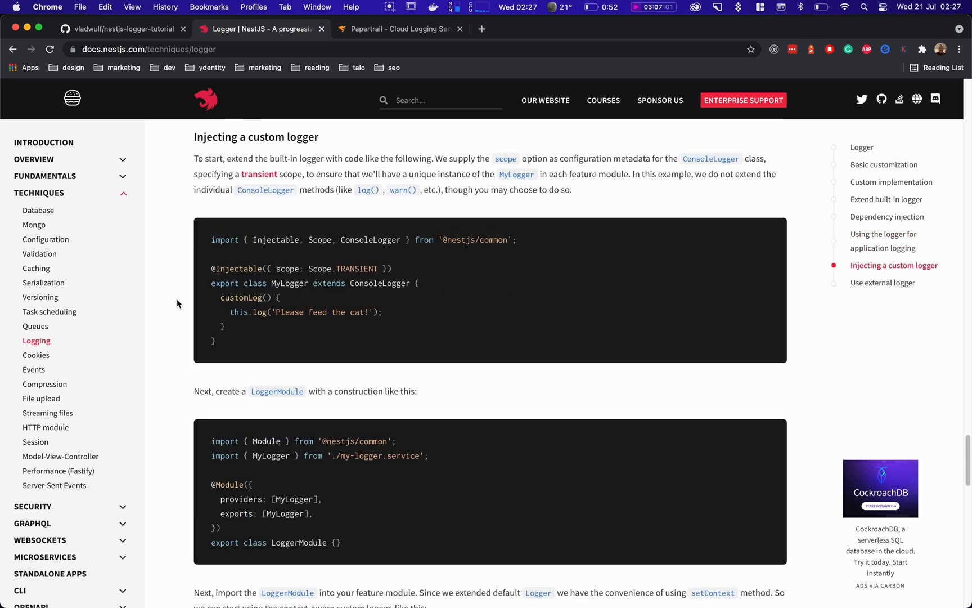
scroll(177, 300, "down", 1)
scroll(177, 298, "up", 1)
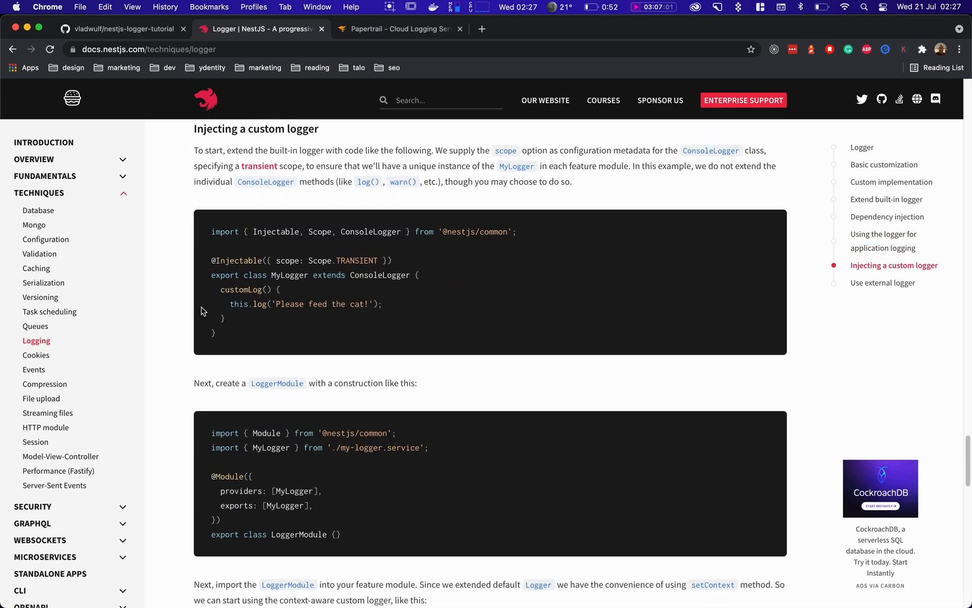
scroll(286, 327, "up", 4)
scroll(286, 327, "up", 5)
scroll(285, 327, "up", 3)
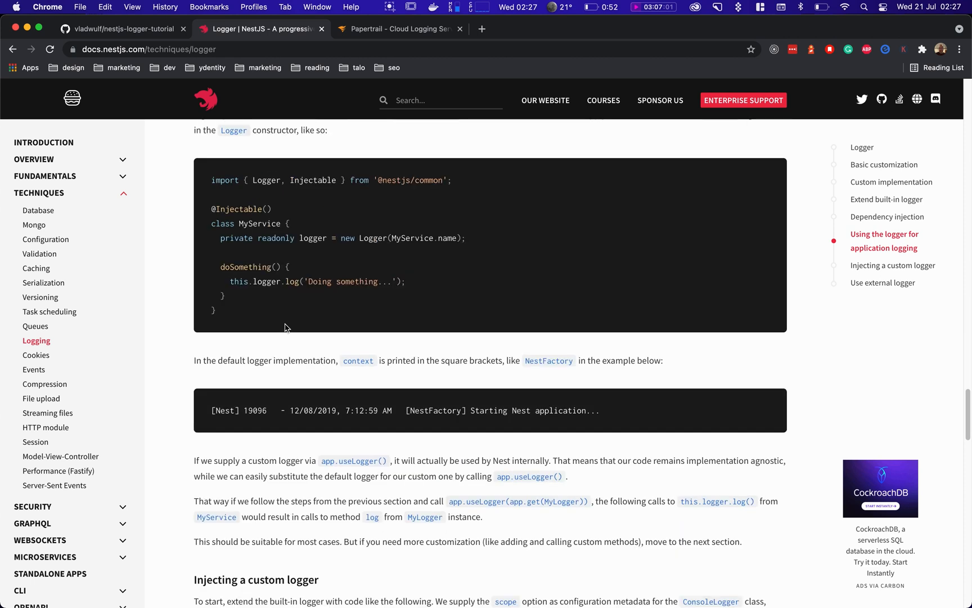
scroll(282, 304, "up", 1)
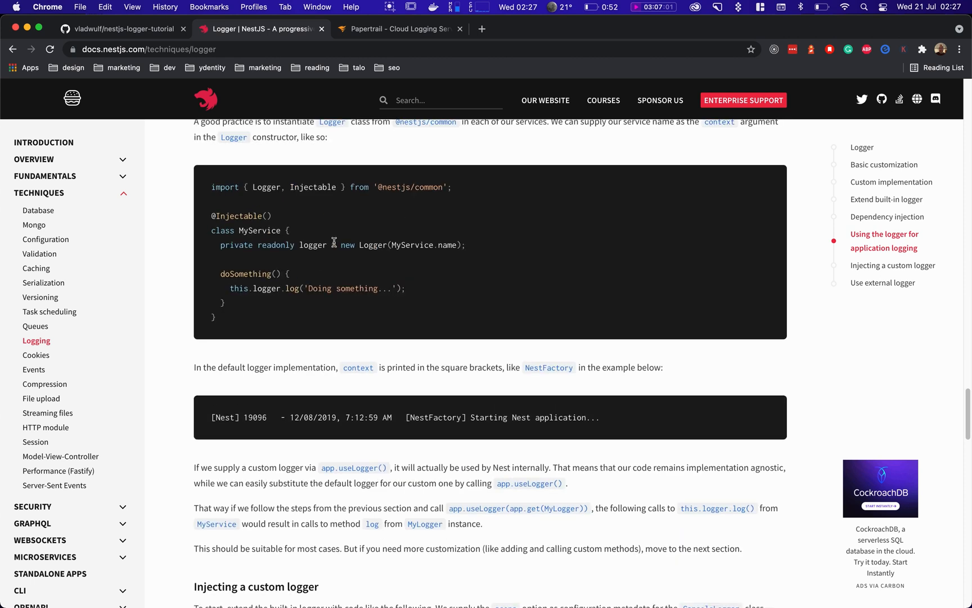
key("super+Tab")
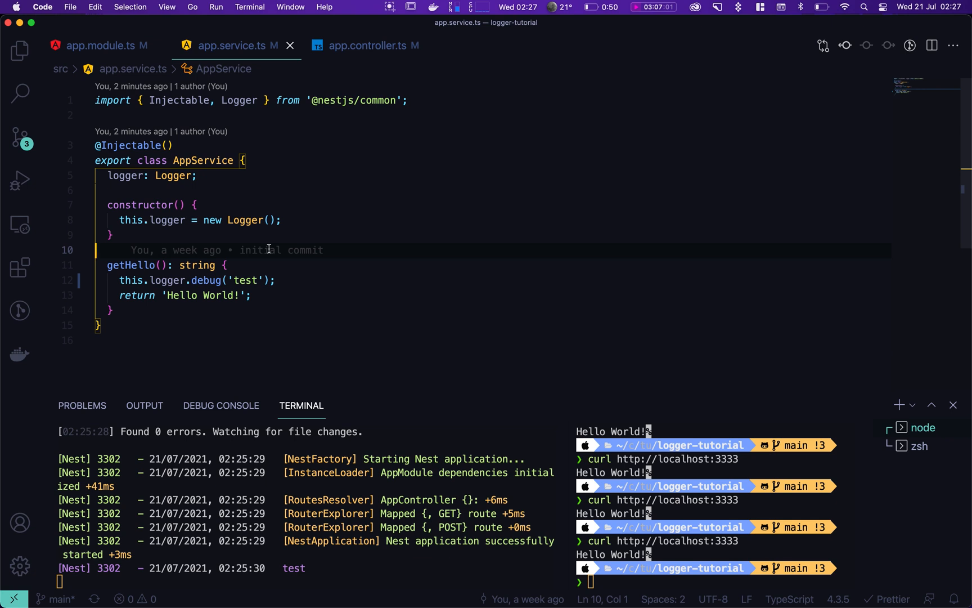
- Show the Explorer tree with utils expanded to reveal logger.middleware.ts
key("super+b")
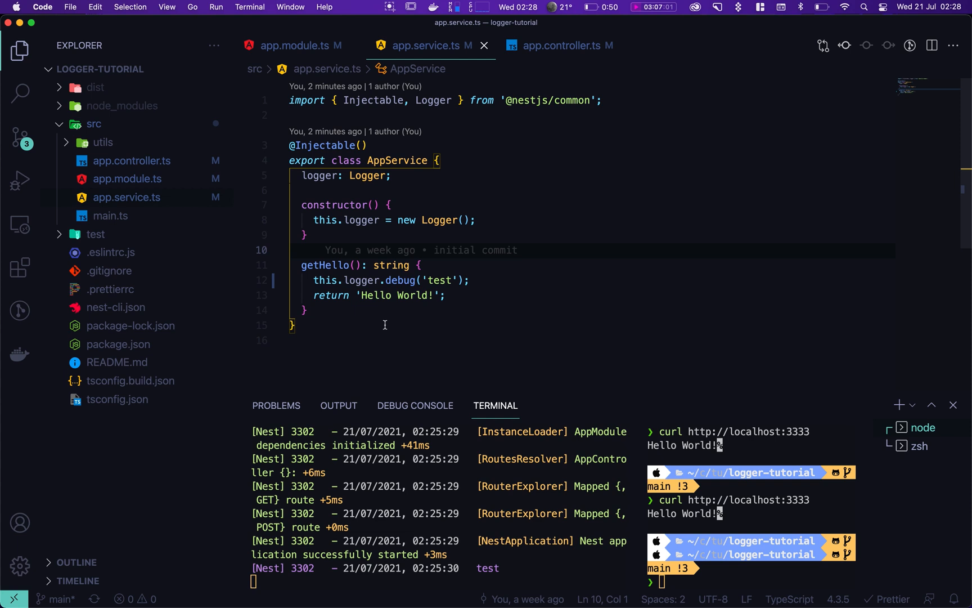
left_click(102, 142)
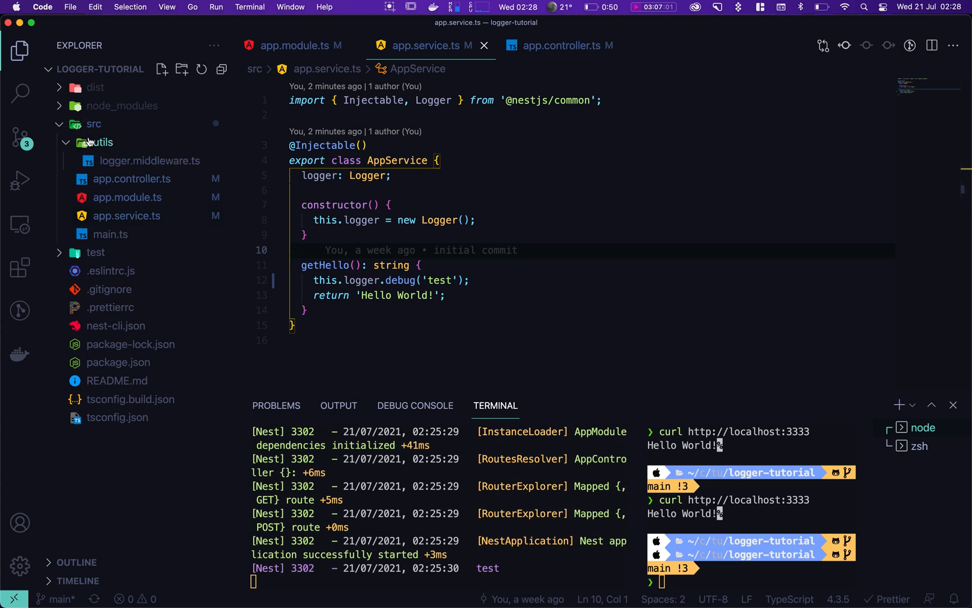
left_click(149, 160)
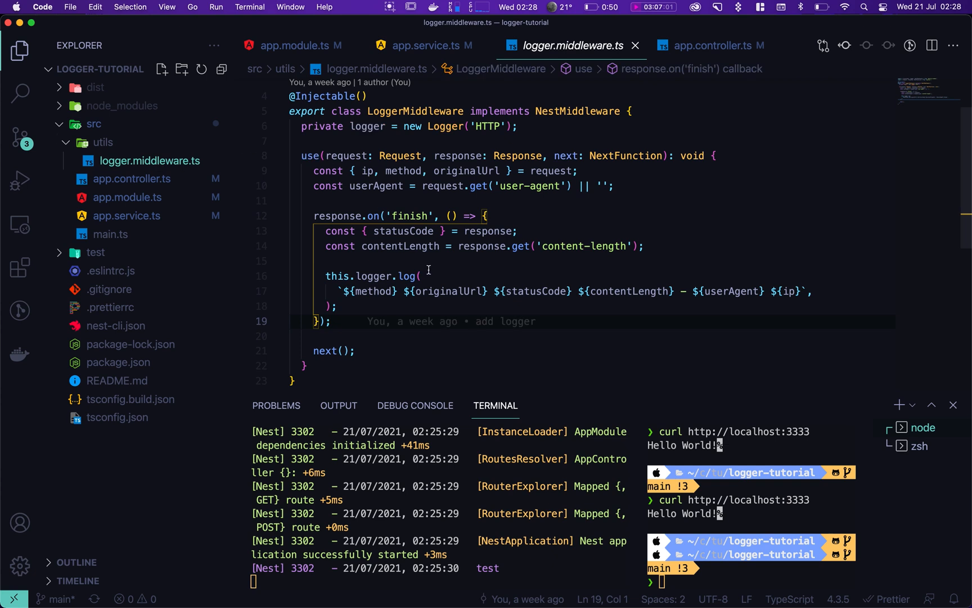
left_click(952, 405)
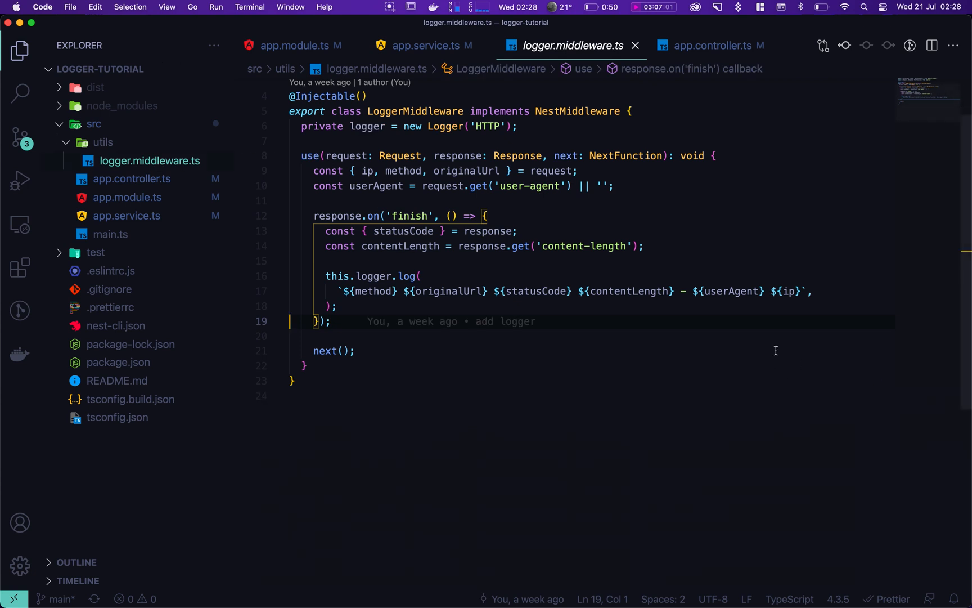
scroll(379, 301, "up", 2)
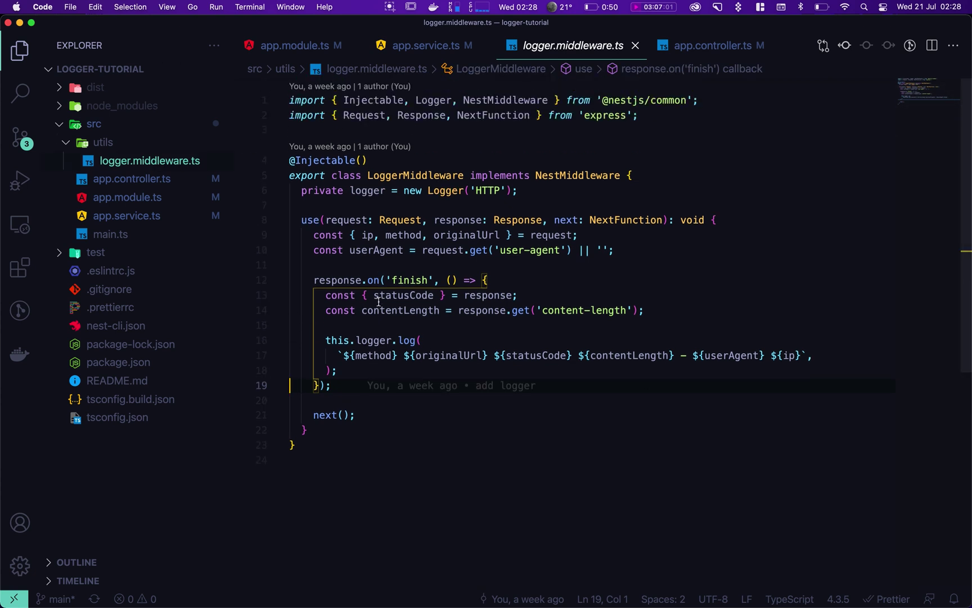
left_click(409, 191)
left_click_drag(403, 191, 465, 192)
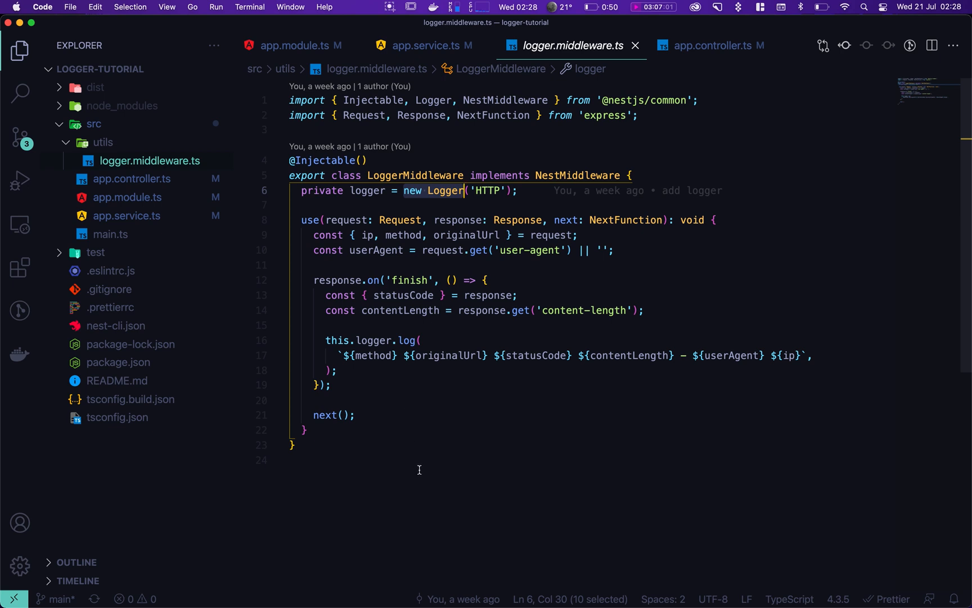
left_click_drag(419, 469, 281, 95)
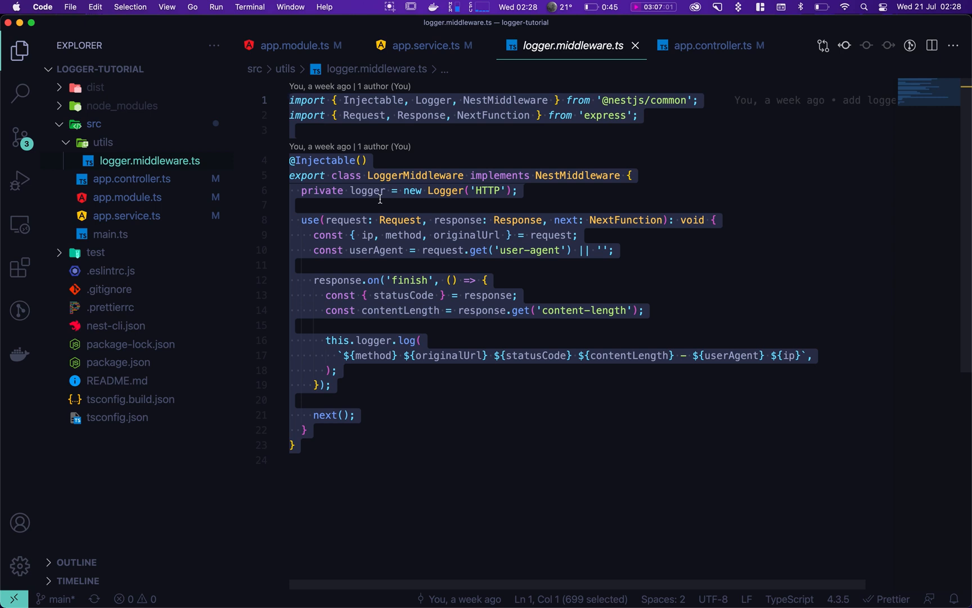
left_click(380, 192)
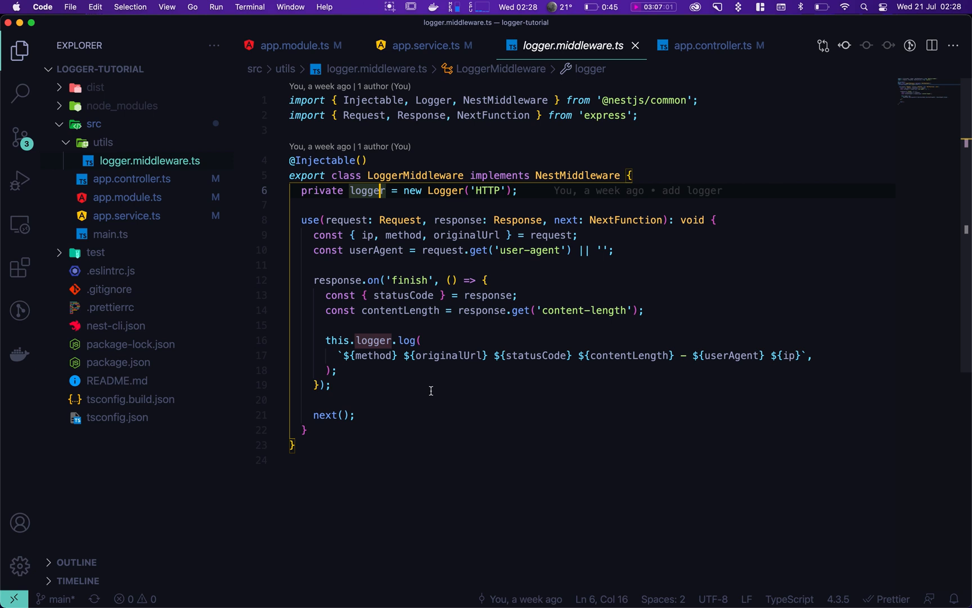
key("super+a")
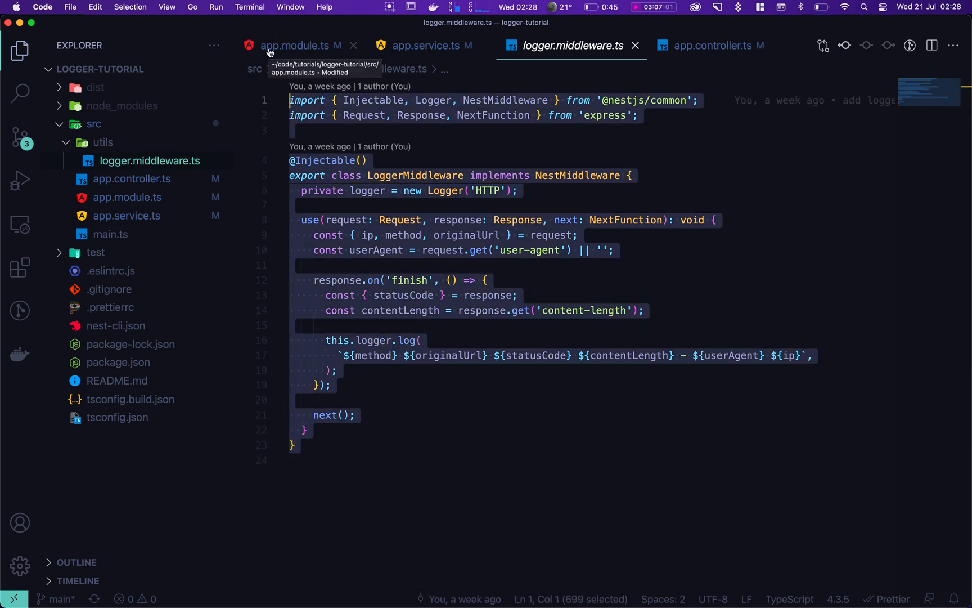
- Look over main.ts and logger.middleware.ts, then open app.module.ts
left_click(111, 234)
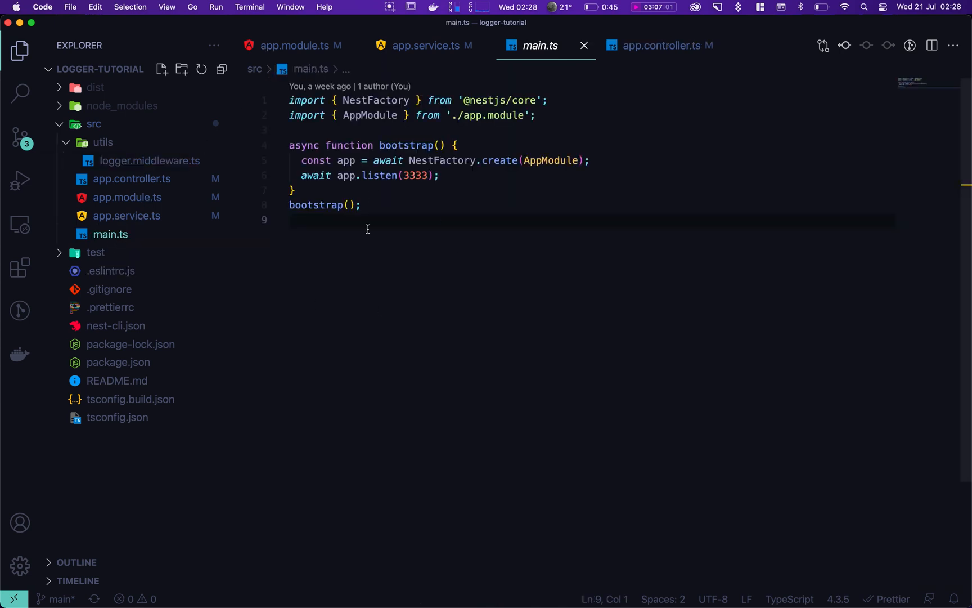
left_click(149, 160)
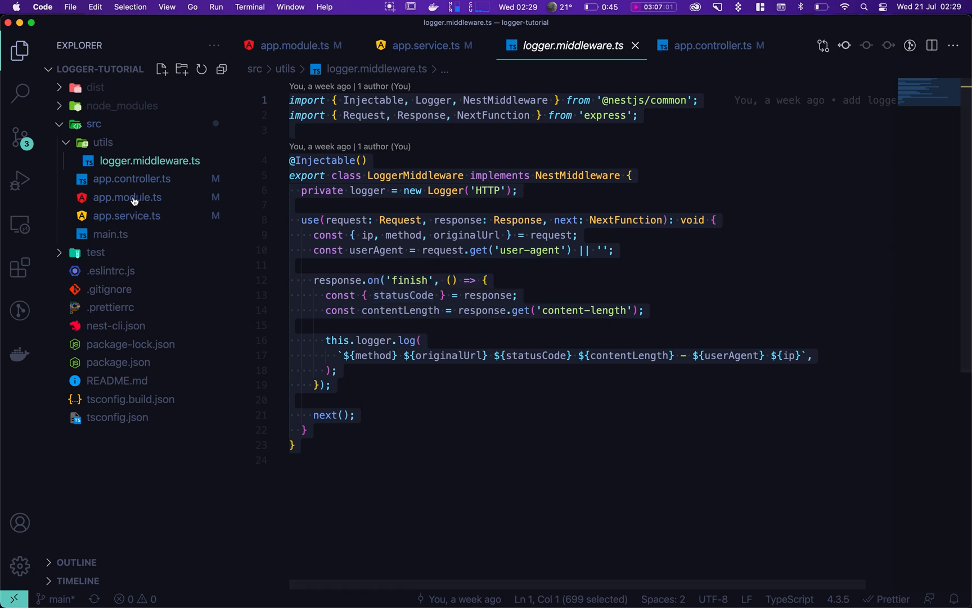
left_click(136, 197)
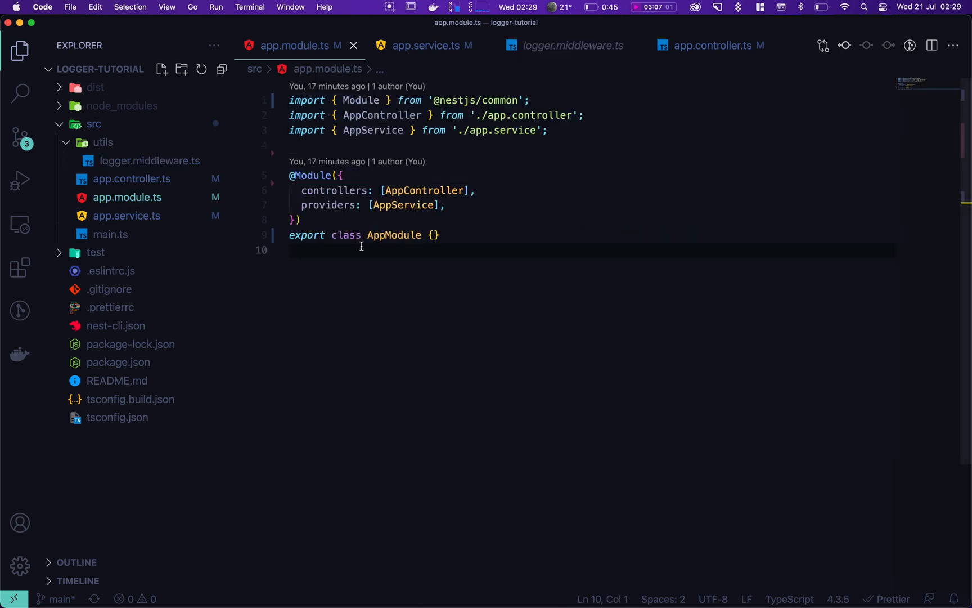
- Discard the uncommitted changes to app.module.ts from Source Control and confirm
left_click(21, 139)
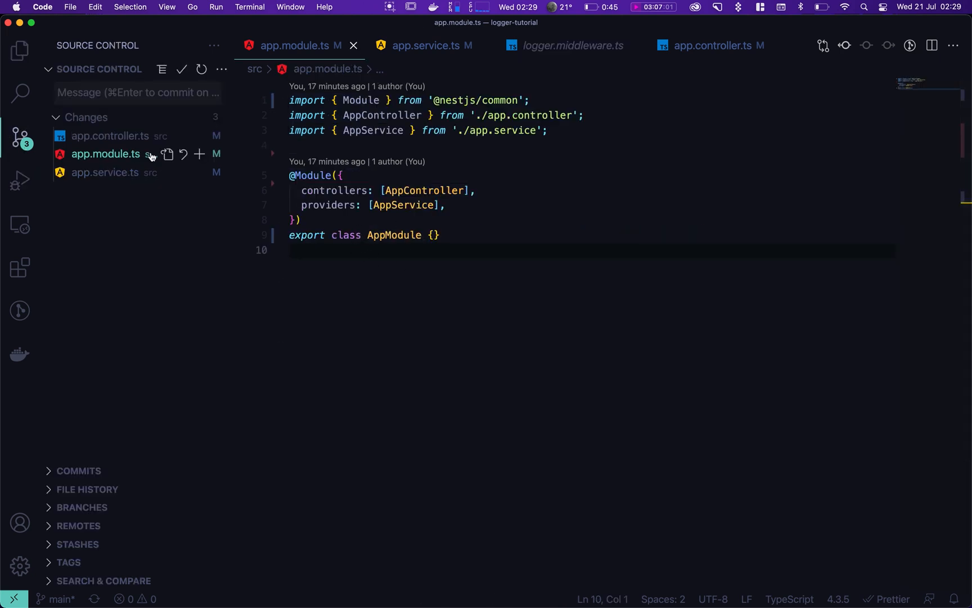
left_click(183, 154)
left_click(493, 341)
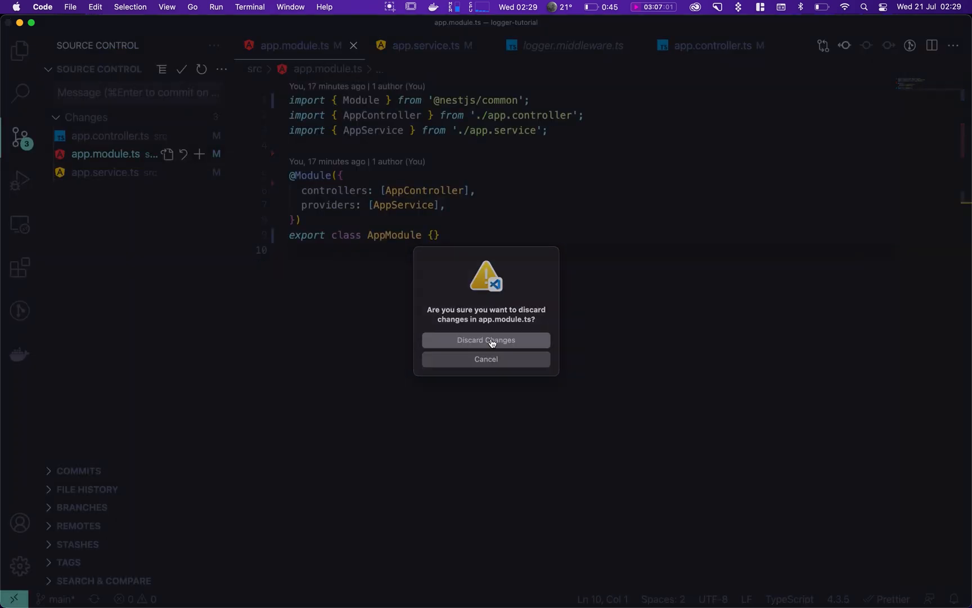
- Review AppModule's configure method applying LoggerMiddleware with forRoutes('*')
left_click(441, 297)
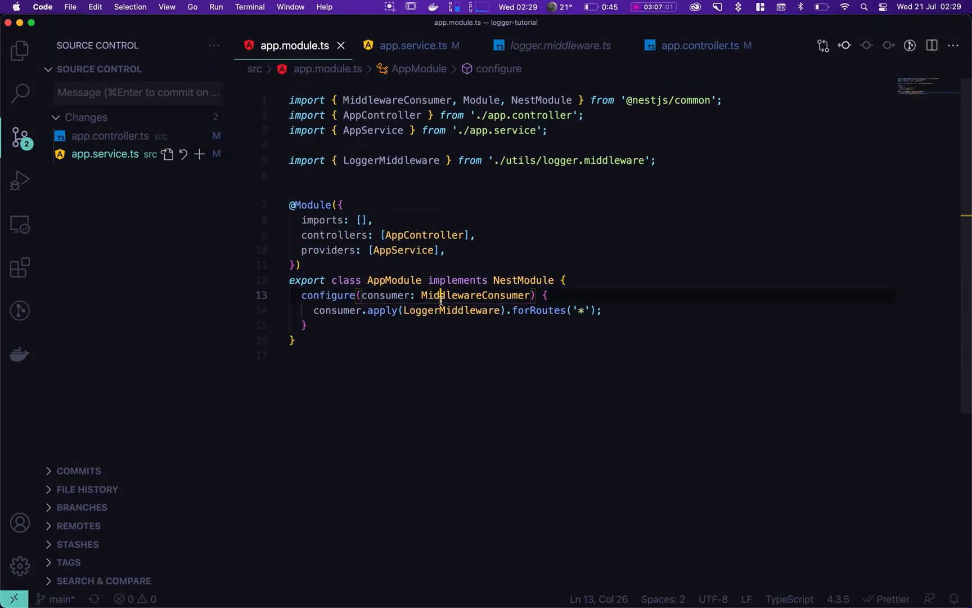
key("super+b")
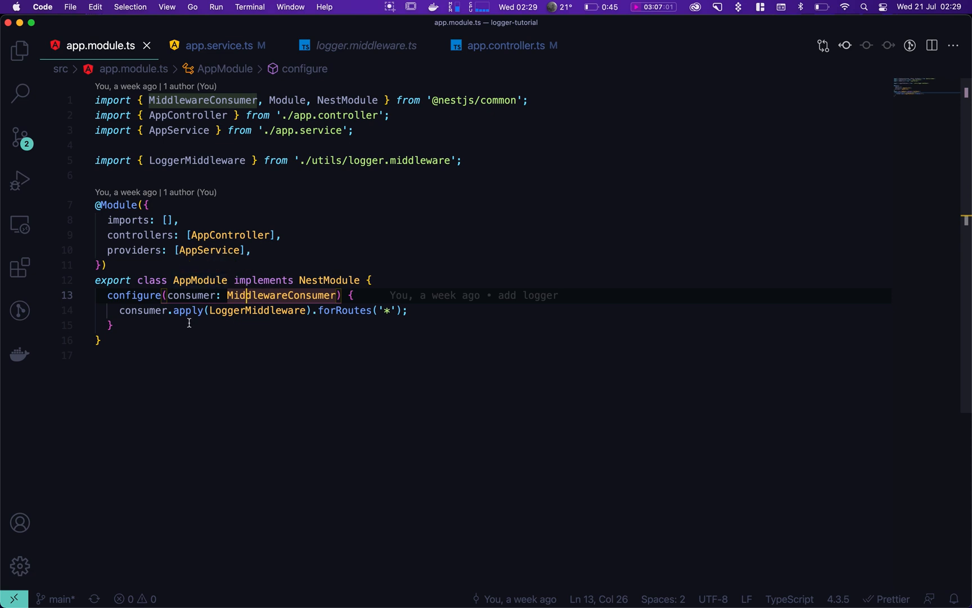
left_click(152, 325)
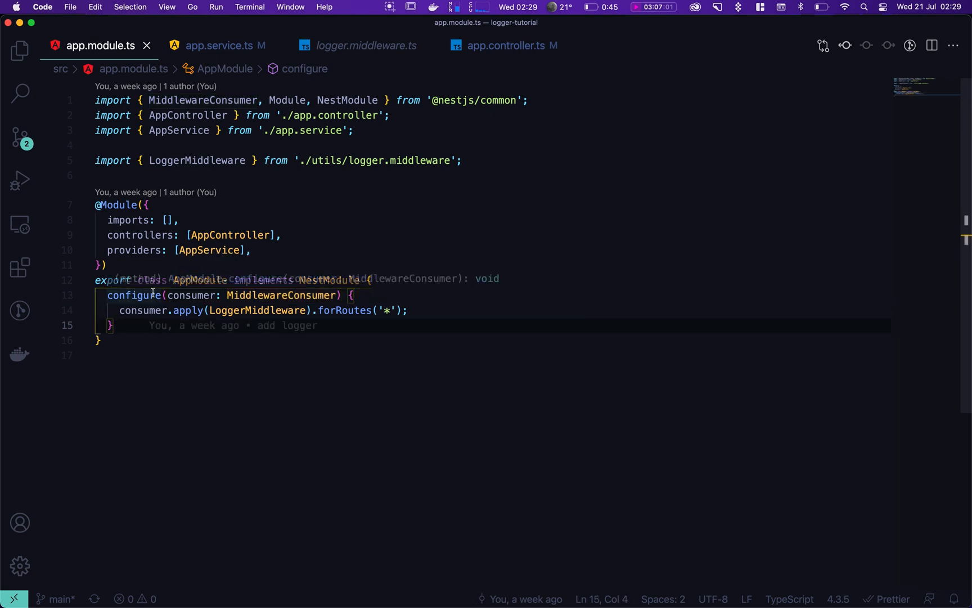
double_click(385, 311)
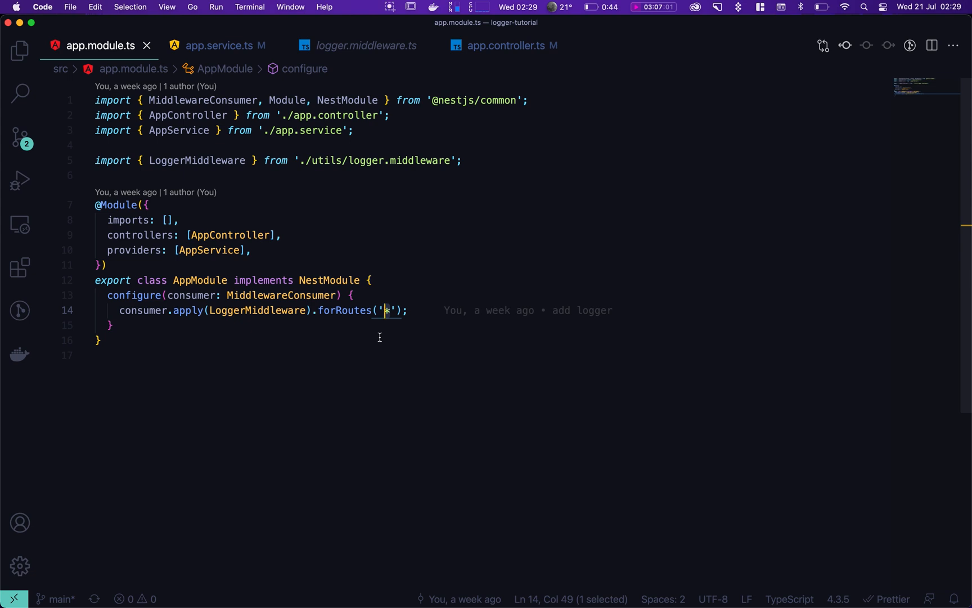
left_click(281, 362)
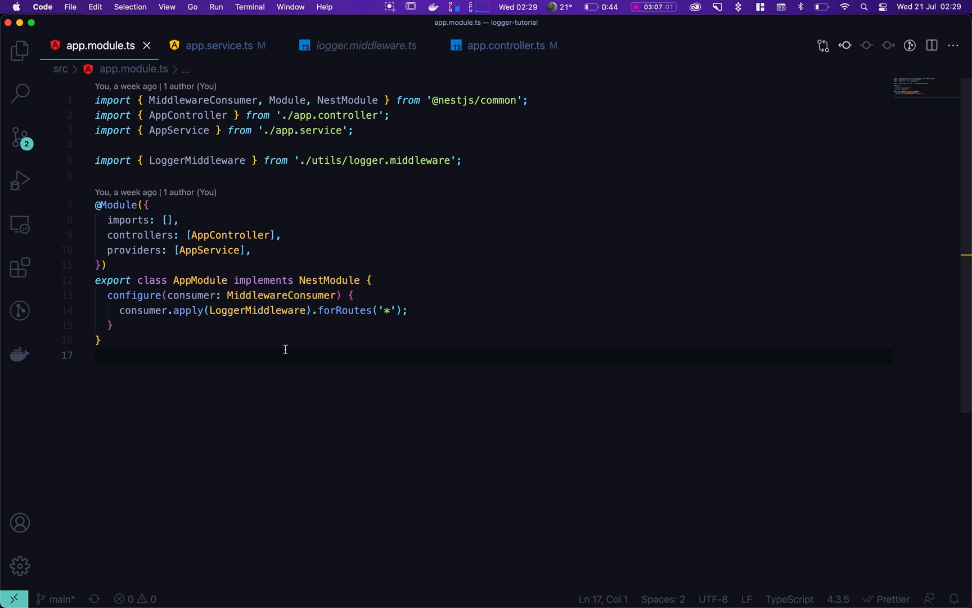
key("shift+Up")
key("shift+Up")
key("shift+Up")
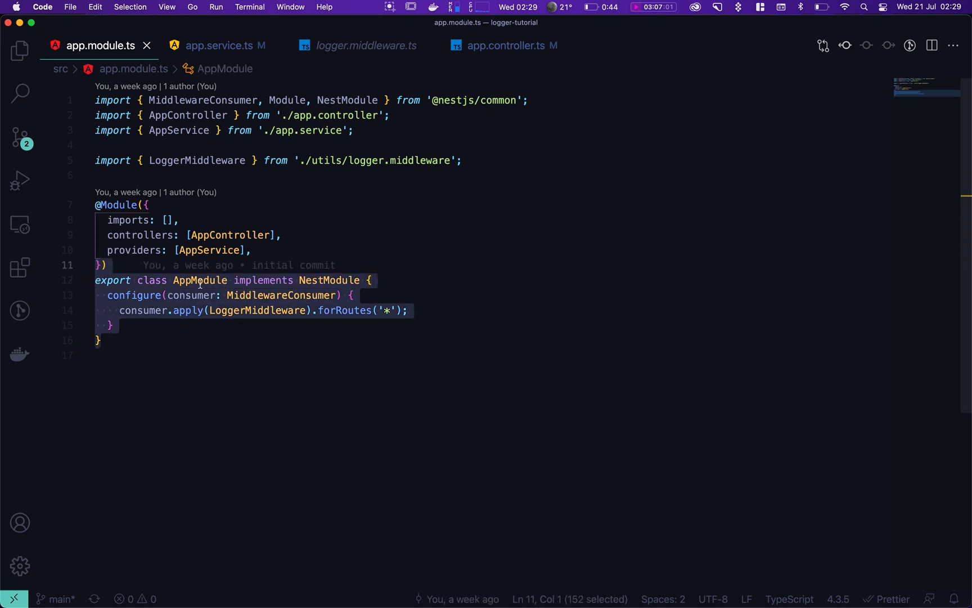
left_click(265, 424)
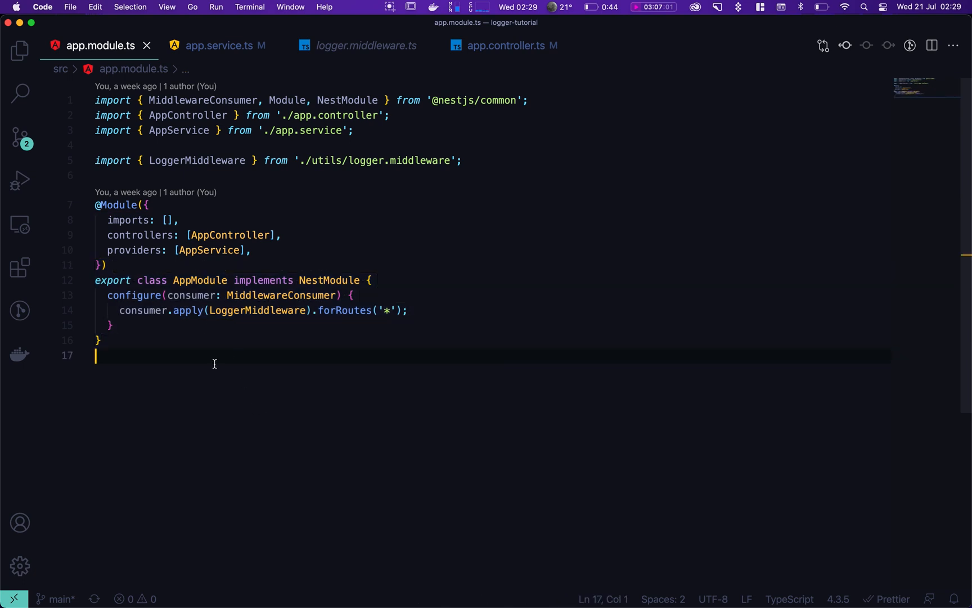
key("ctrl+shift+g")
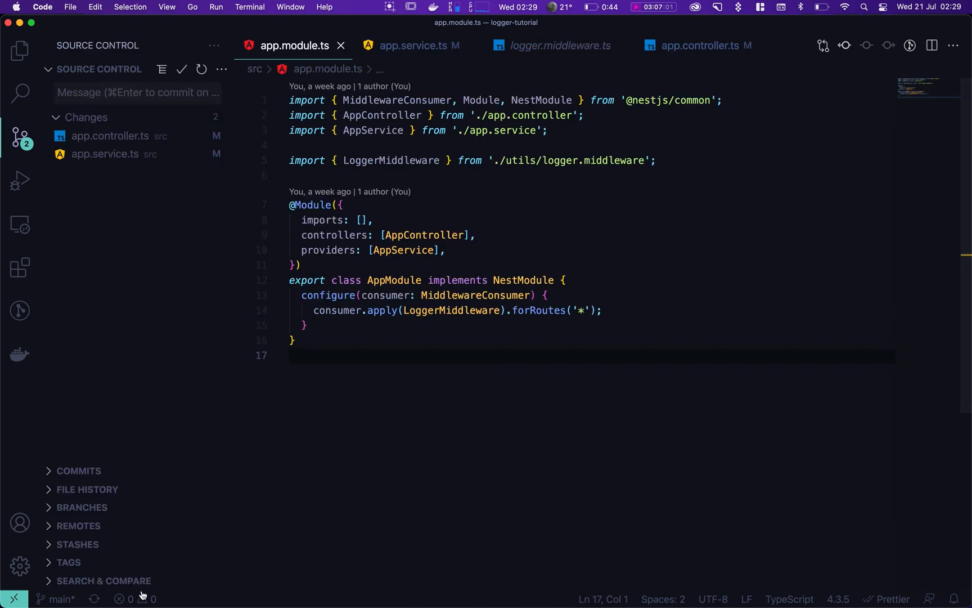
left_click(137, 598)
left_click(494, 406)
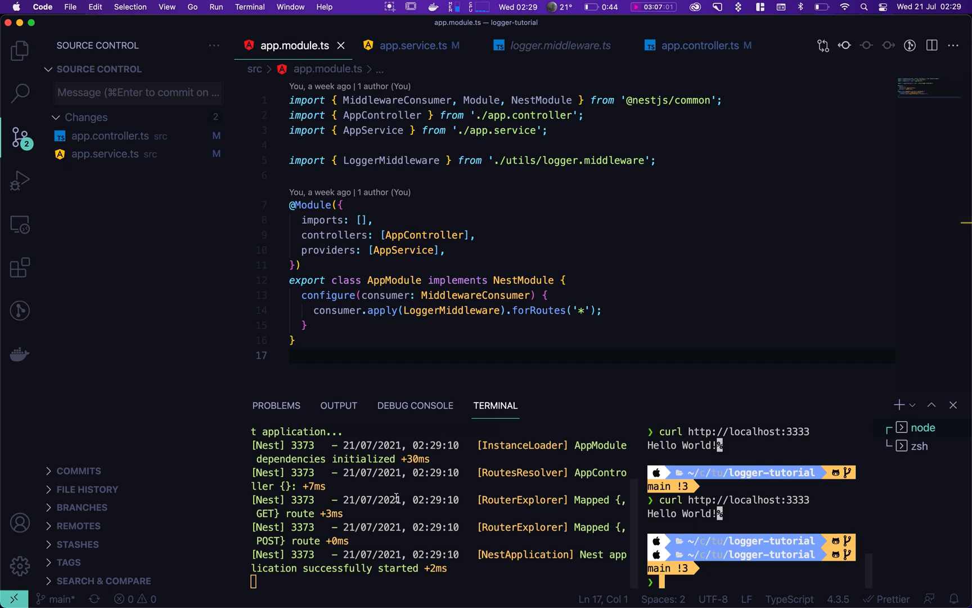
key("super+b")
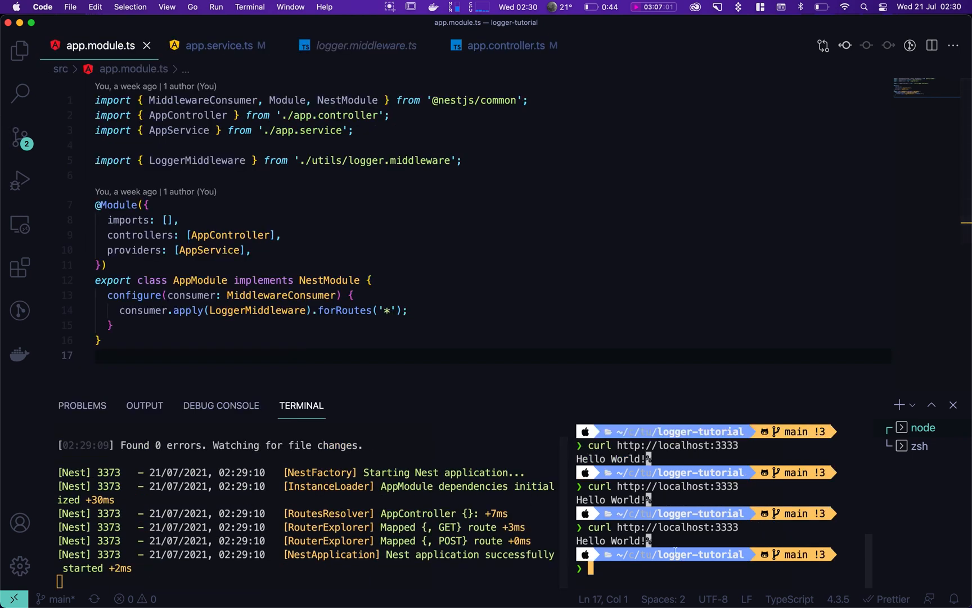
key("Up")
key("Return")
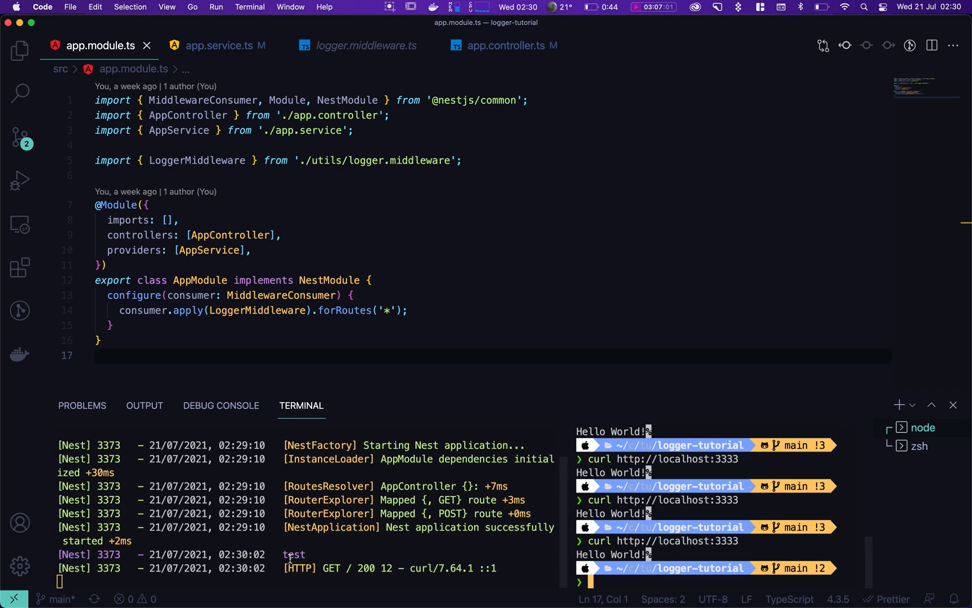
- Highlight the 'test' and [HTTP] GET / 200 log lines, then open logger.middleware.ts
left_click_drag(307, 555, 42, 559)
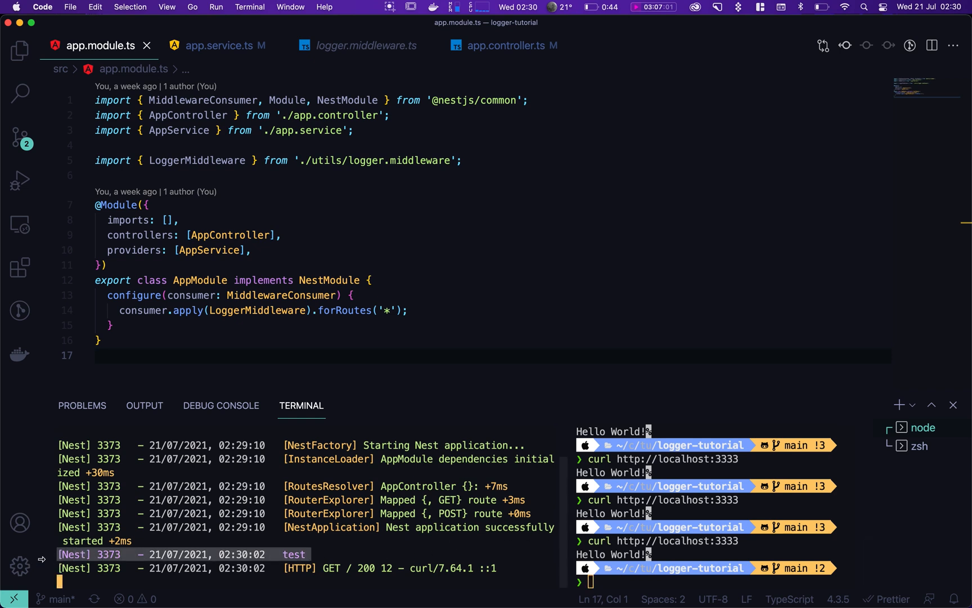
left_click_drag(78, 568, 495, 566)
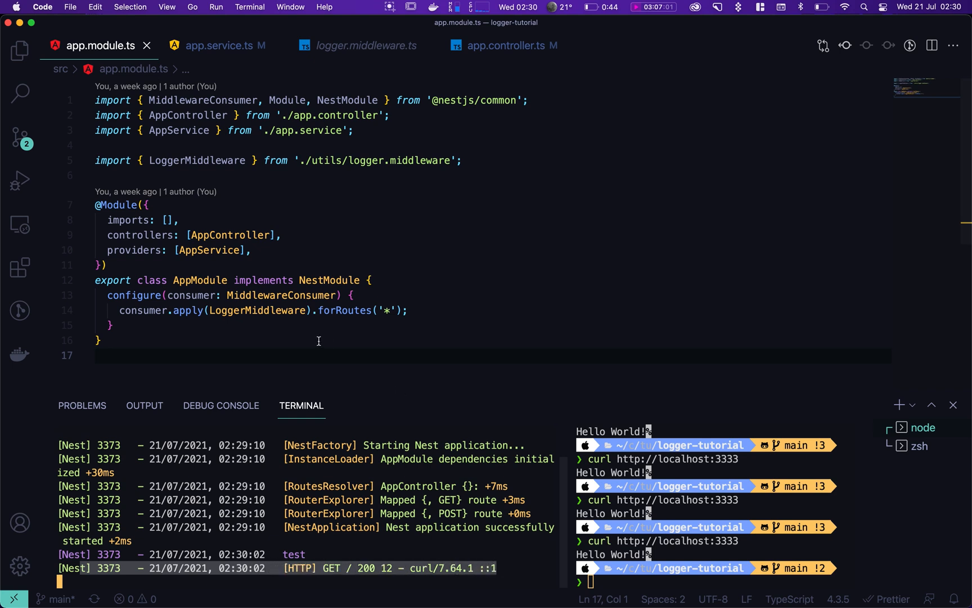
left_click(352, 47)
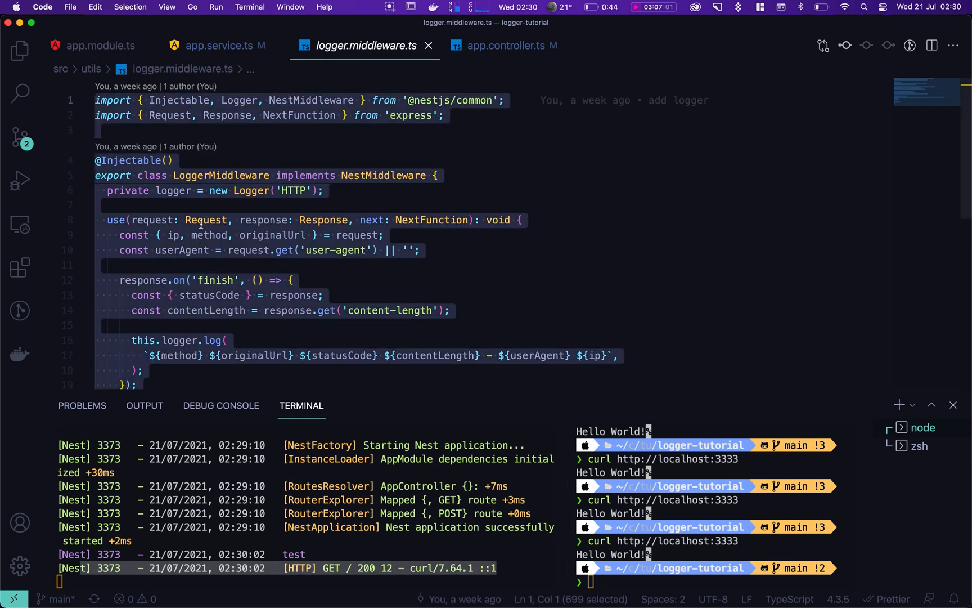
scroll(304, 227, "down", 3)
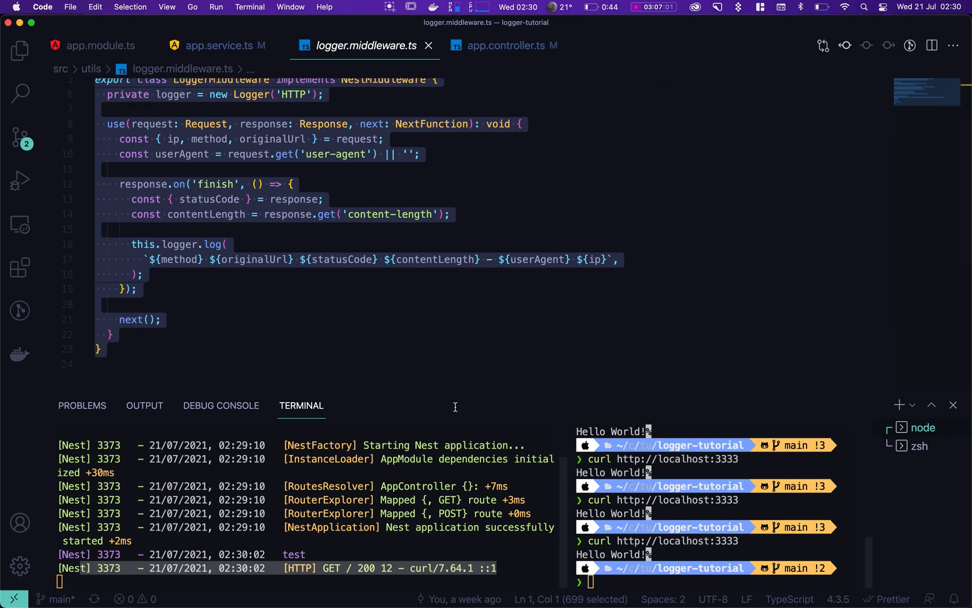
- Review the POST handler in app.controller.ts, then resend the curl request to localhost:3333 as a POST
left_click(499, 47)
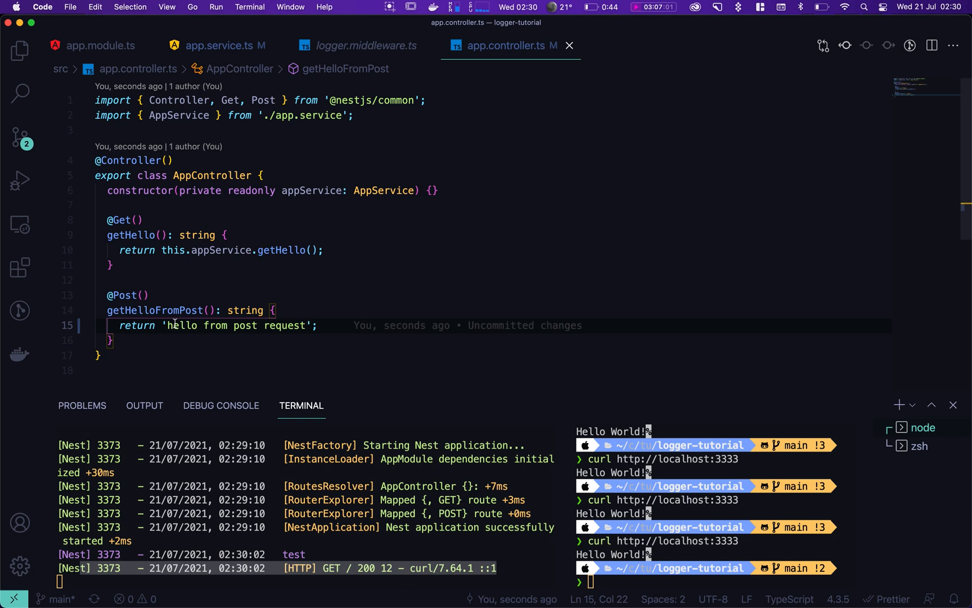
left_click(719, 554)
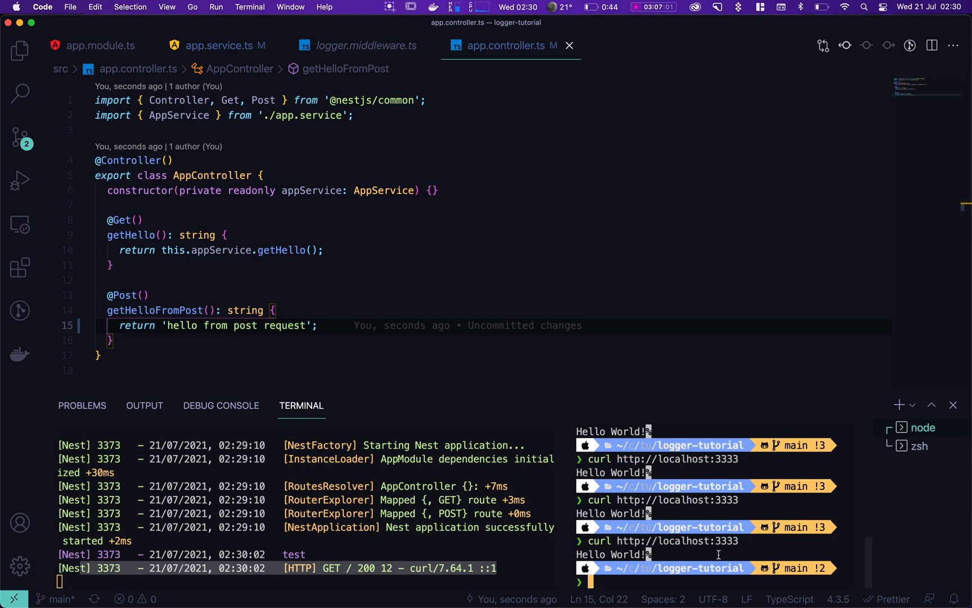
key("Up")
key("alt+Left")
key("alt+Left")
key("alt+Left")
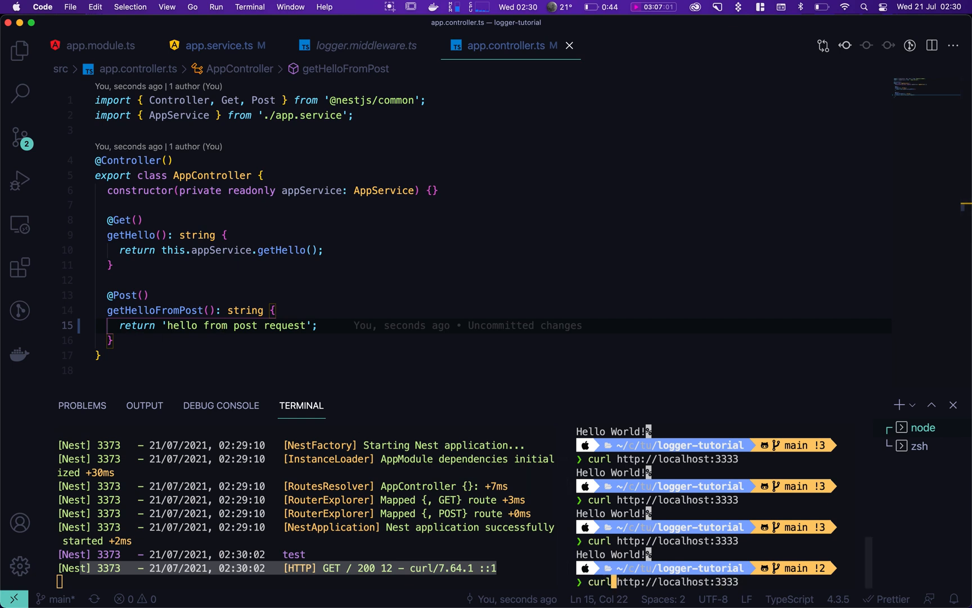
type("-X")
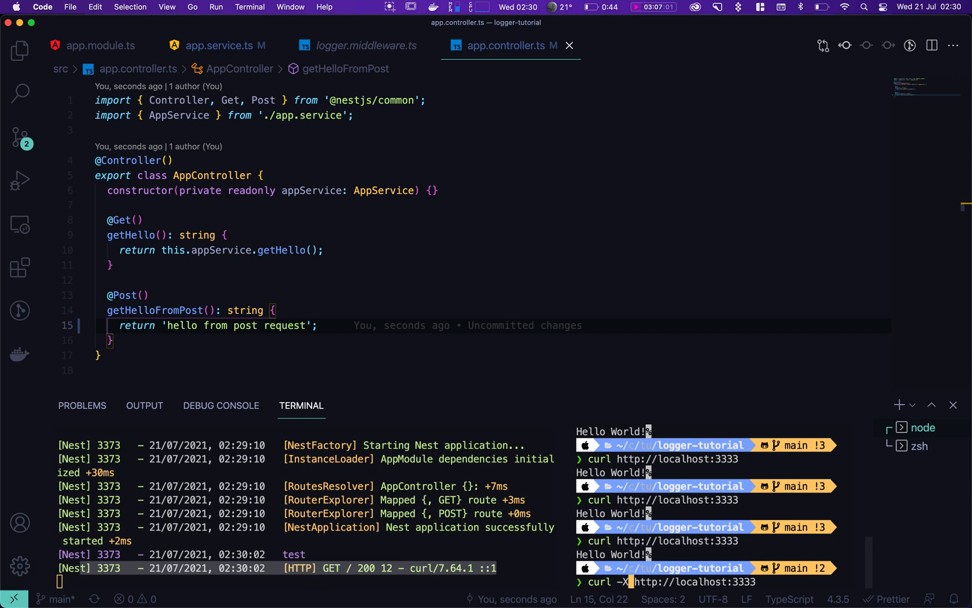
type(" POST")
key("Return")
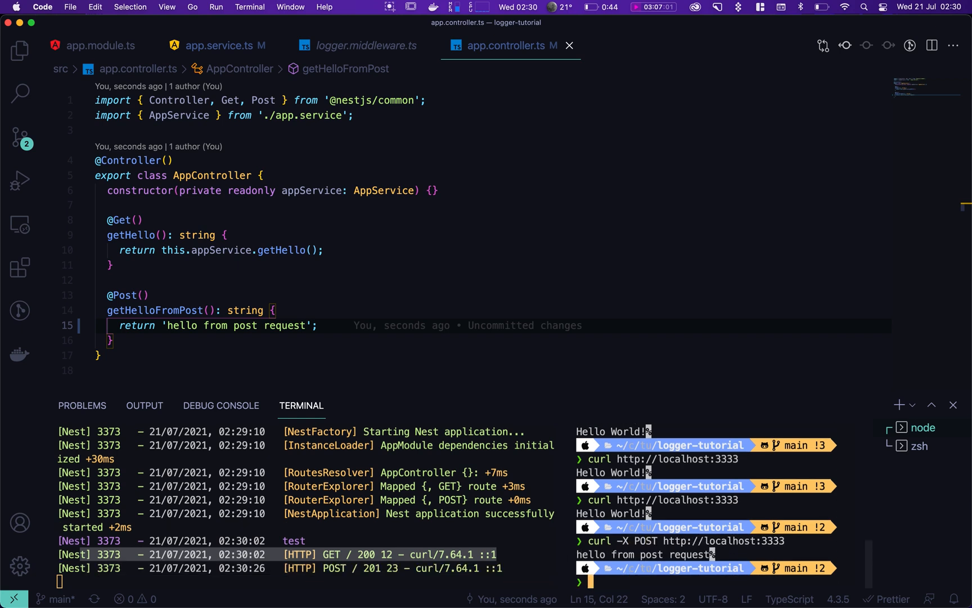
- Highlight the logged [HTTP] POST / 201 line and return to logger.middleware.ts
left_click_drag(323, 568, 378, 569)
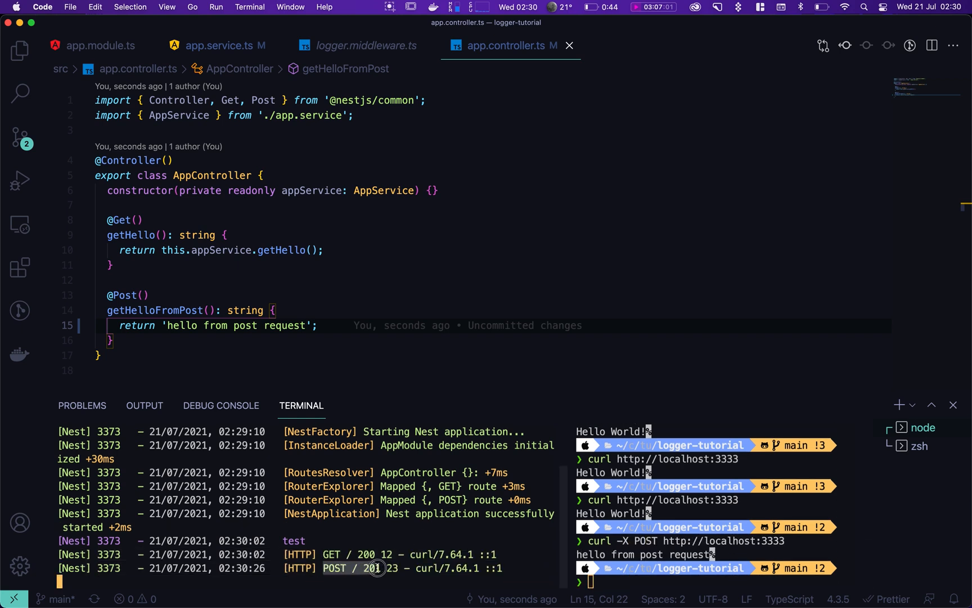
double_click(371, 569)
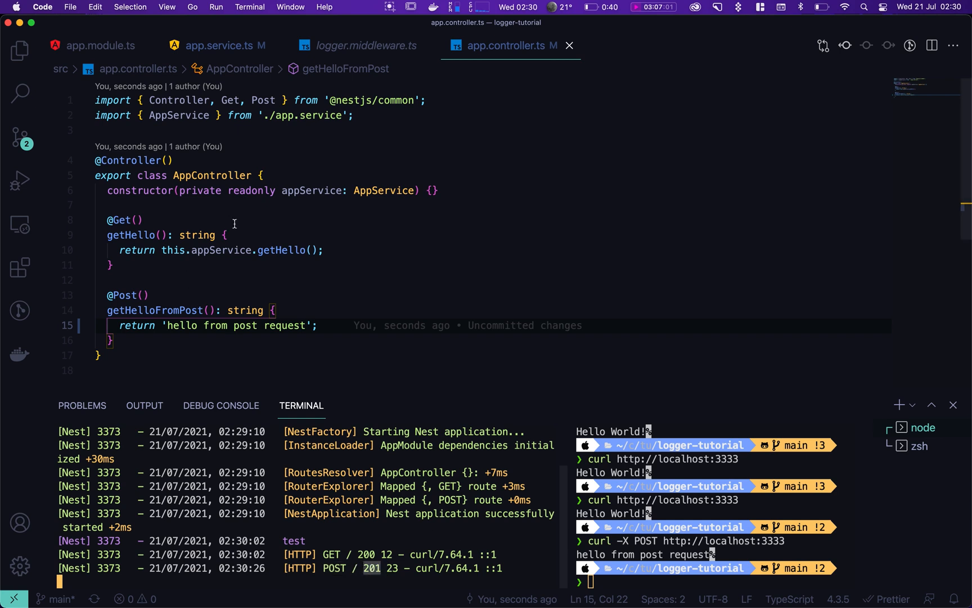
left_click(366, 46)
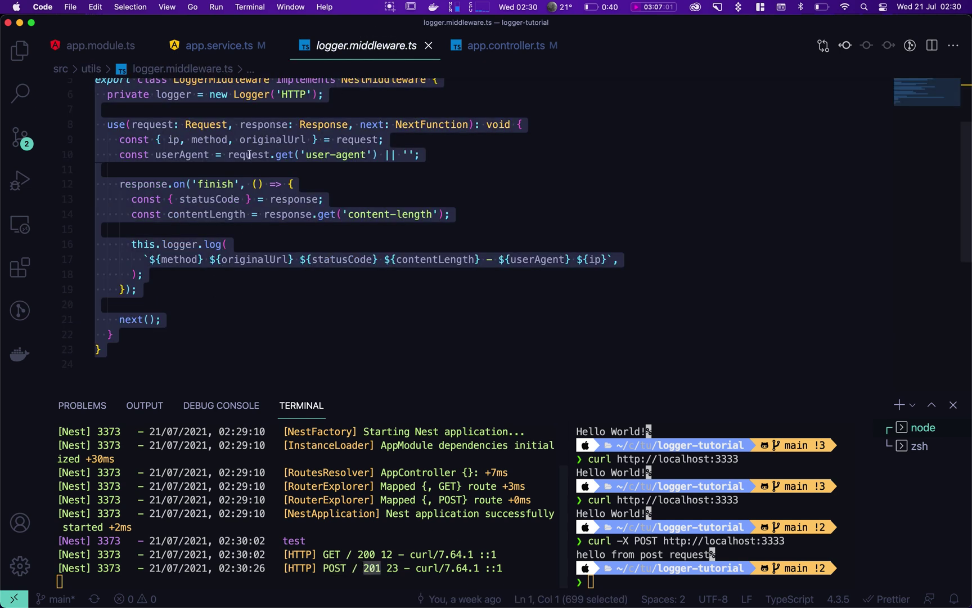
- After the log call add an if (method !== 'GET') block for non-GET requests
left_click(206, 275)
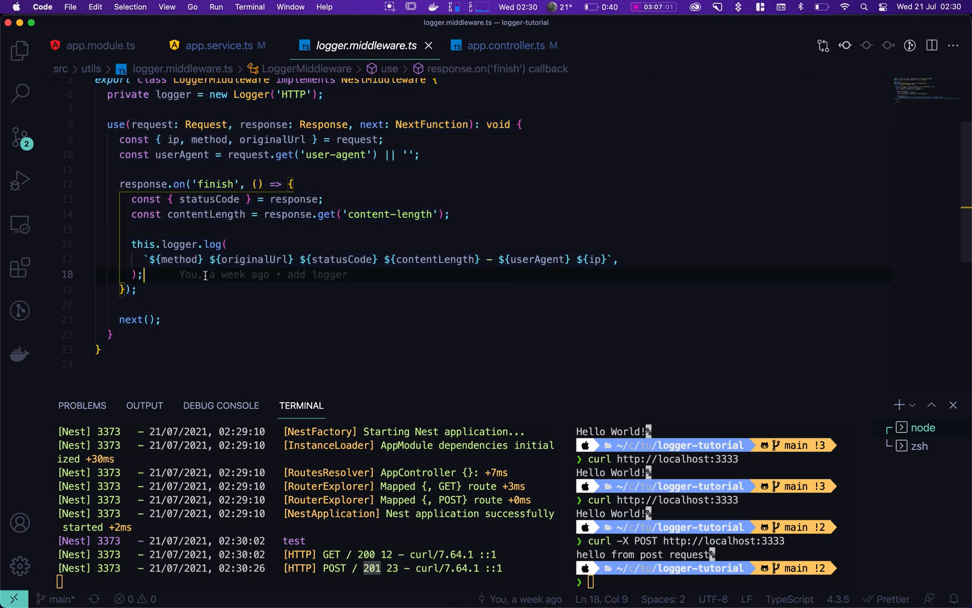
key("Return")
type("if (")
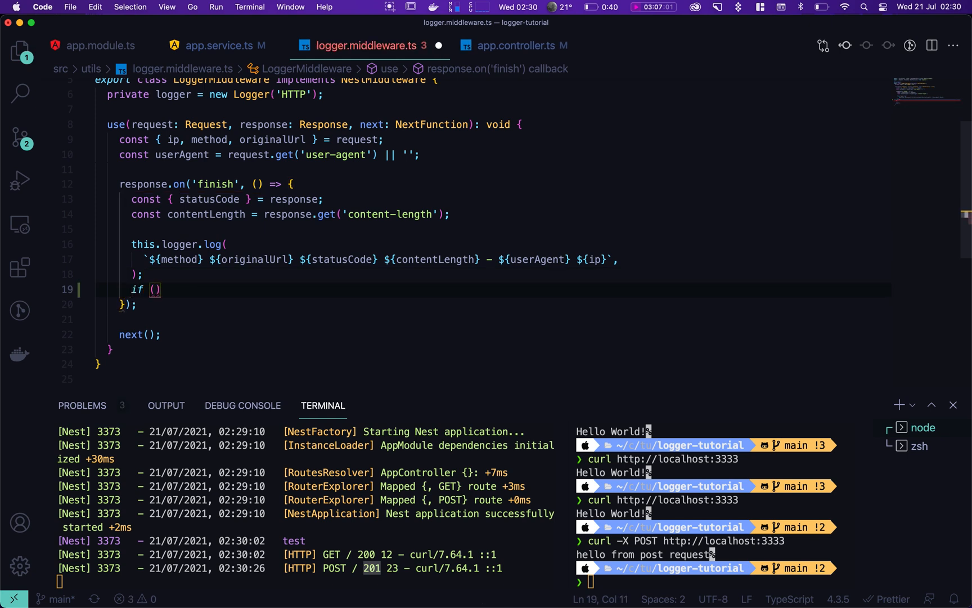
type("meth")
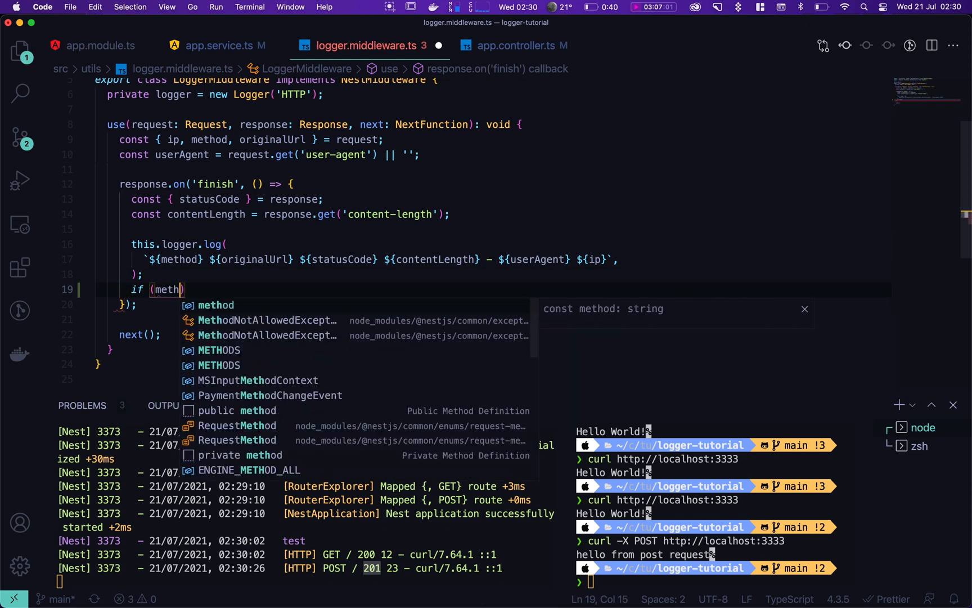
type("od !== 'GET")
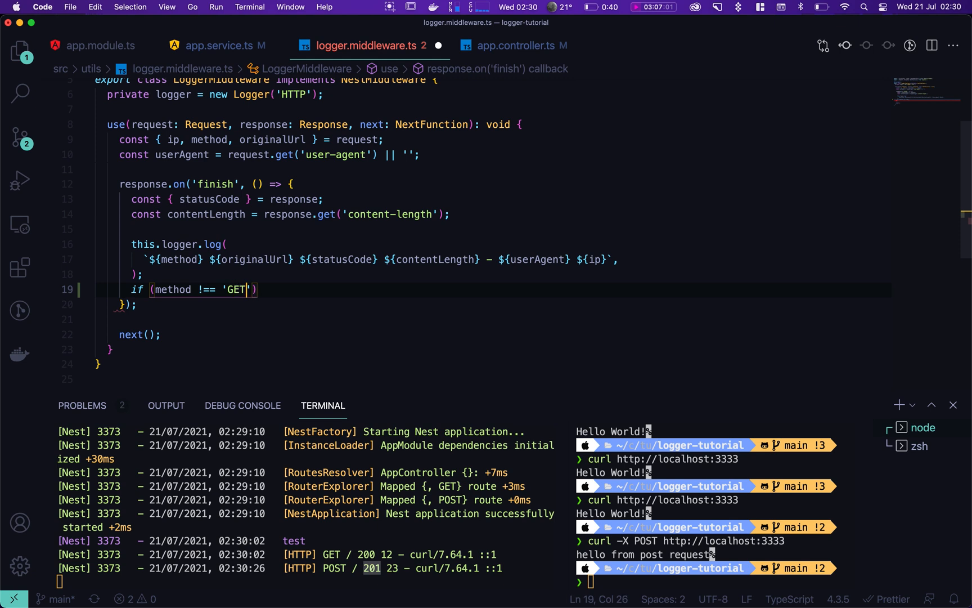
key("Right")
key("Right")
type("{")
key("Return")
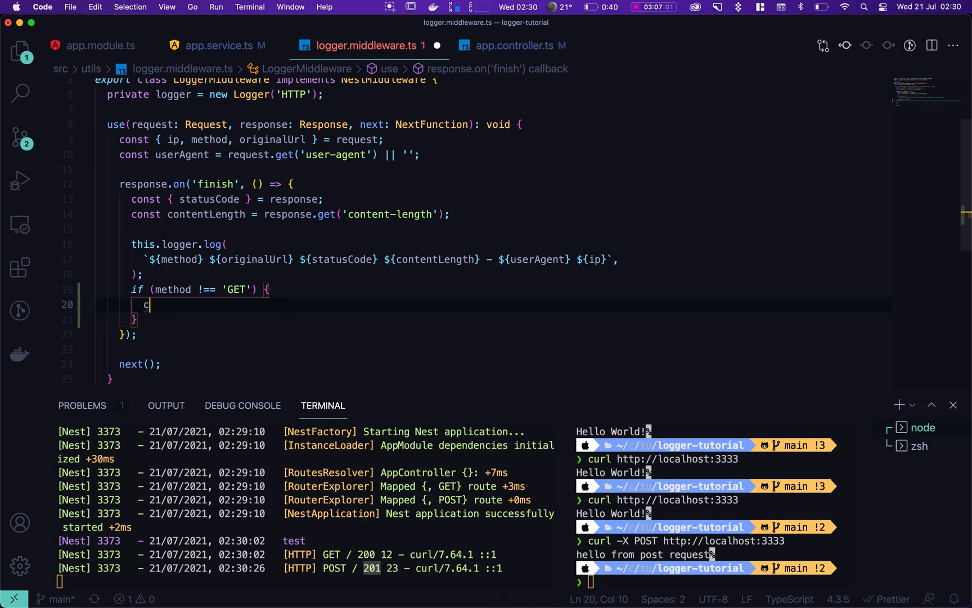
type("this.logger")
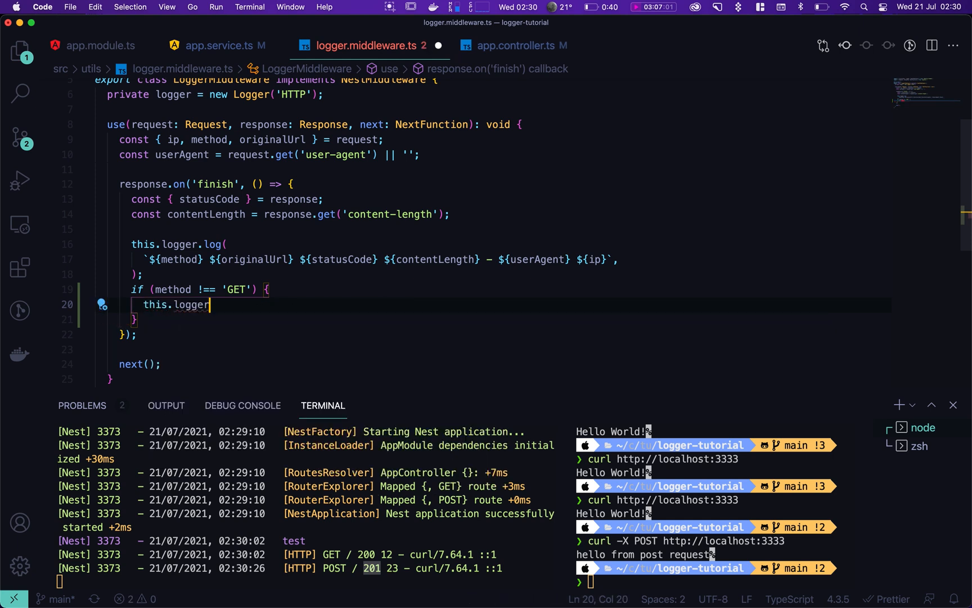
type(".log(")
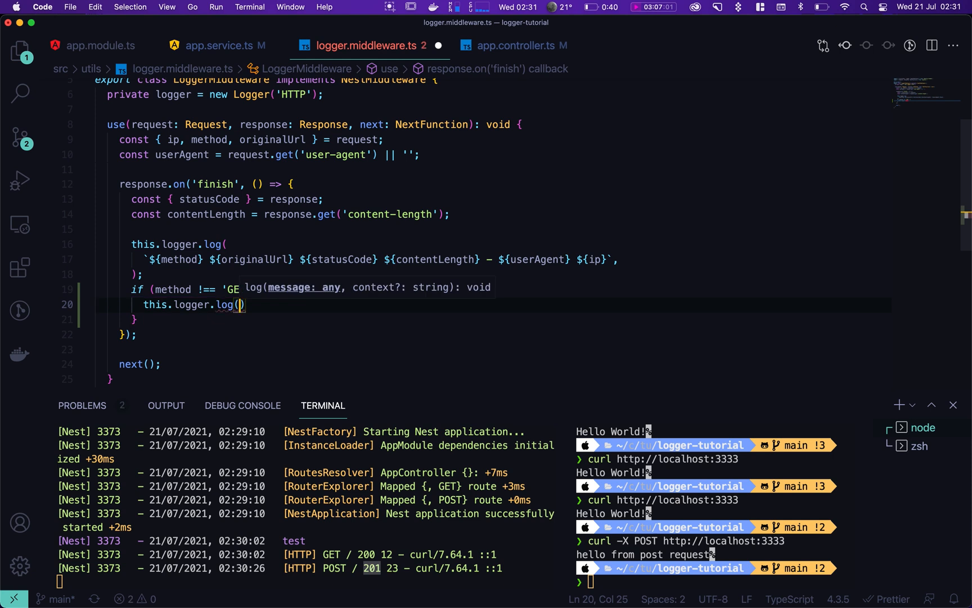
key("BackSpace")
key("BackSpace")
key("BackSpace")
key("BackSpace")
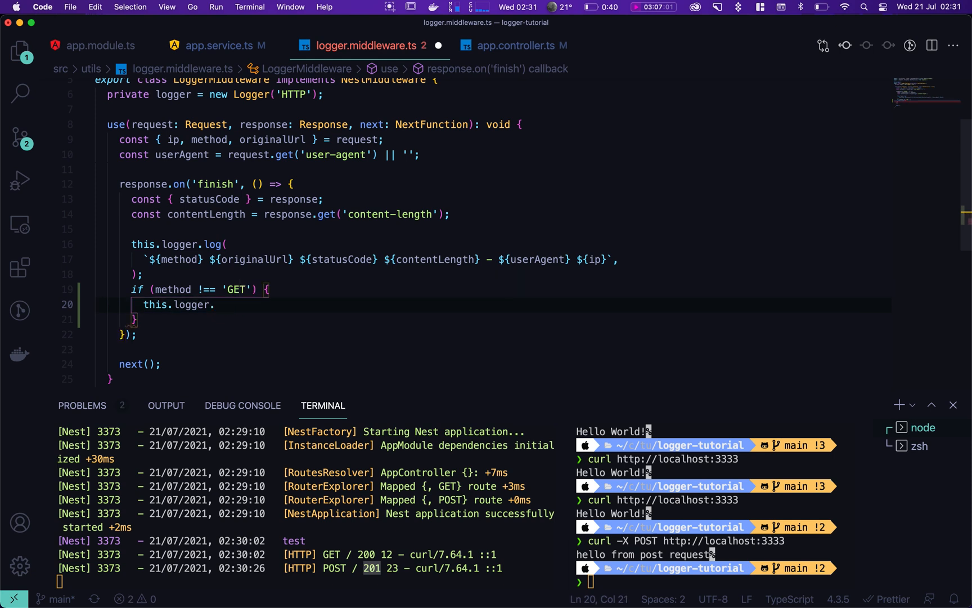
- Inside the block call this.logger.error(request.body) via autocomplete and save the file
key("ctrl+space")
key("Down")
key("Down")
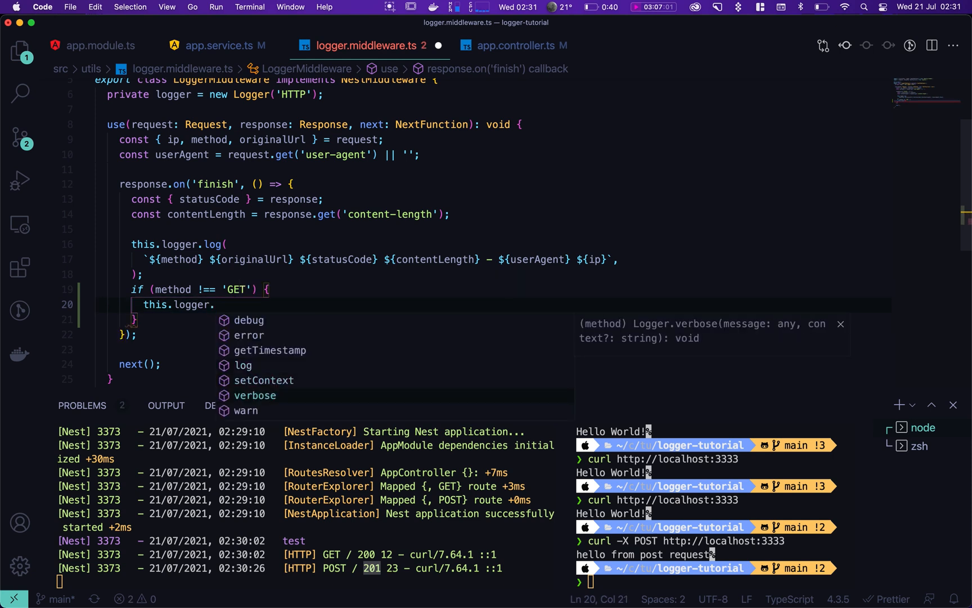
key("Up")
key("Up")
key("Up")
key("Return")
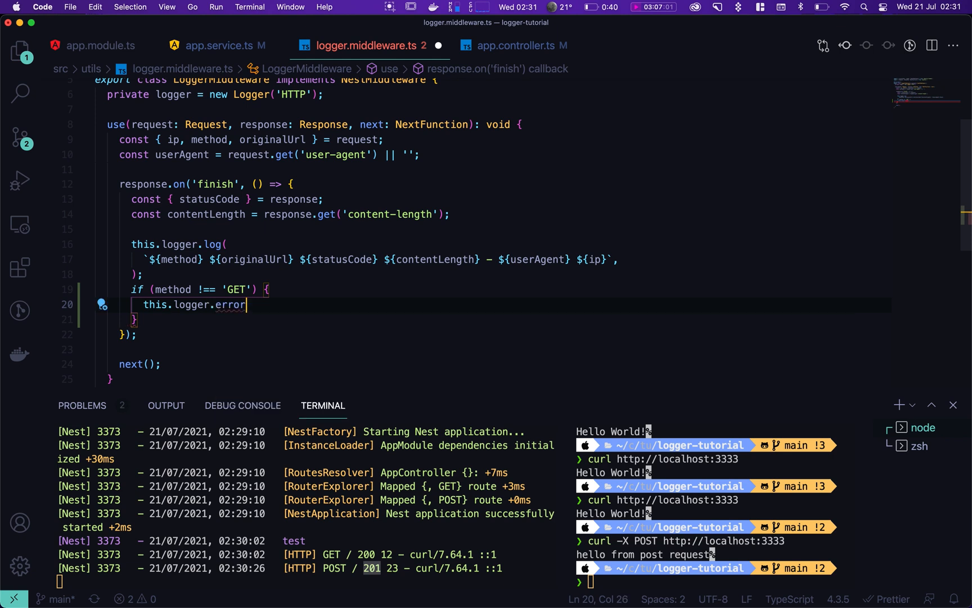
type("(")
key("Escape")
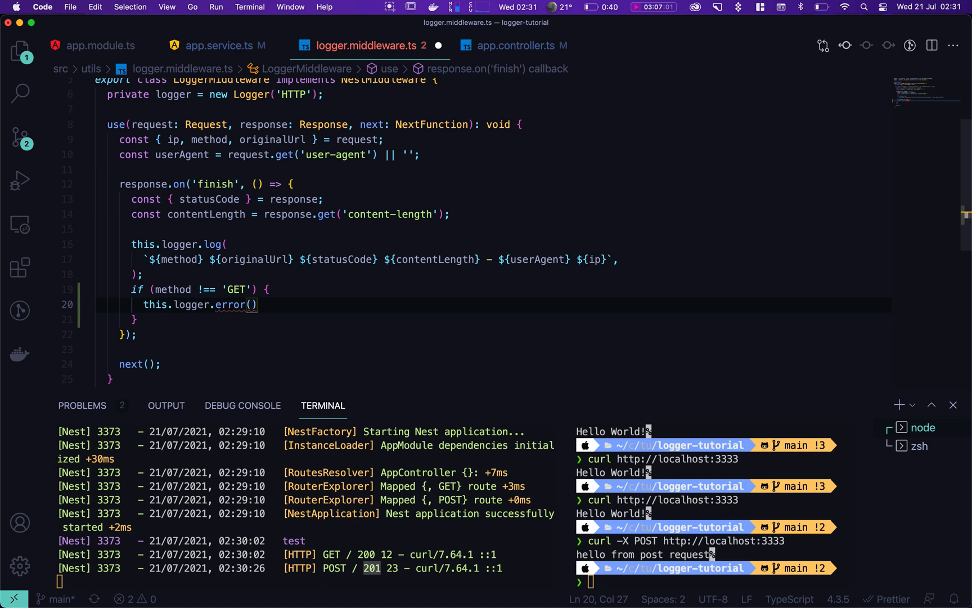
type("request.bo")
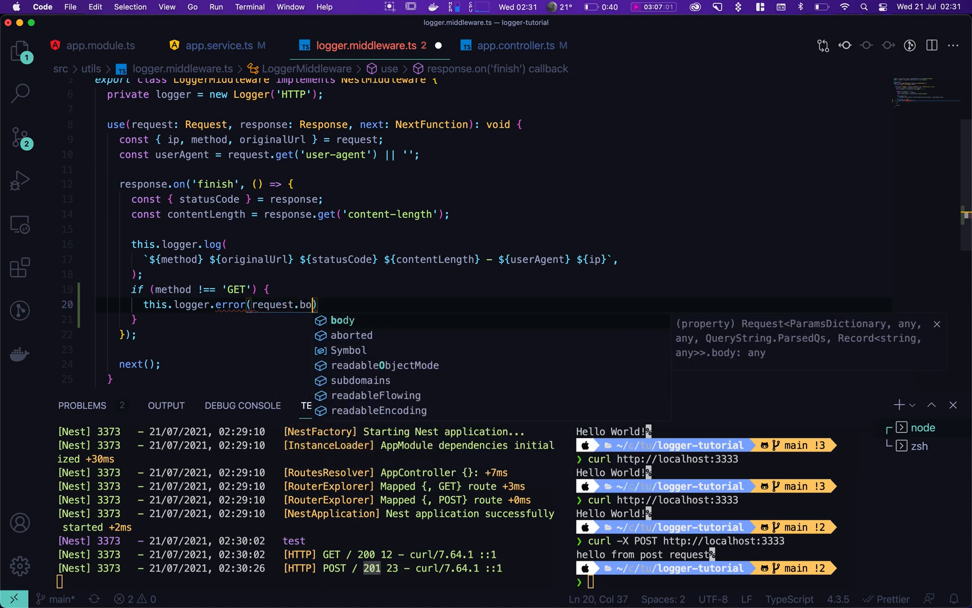
type("dy")
key("super+s")
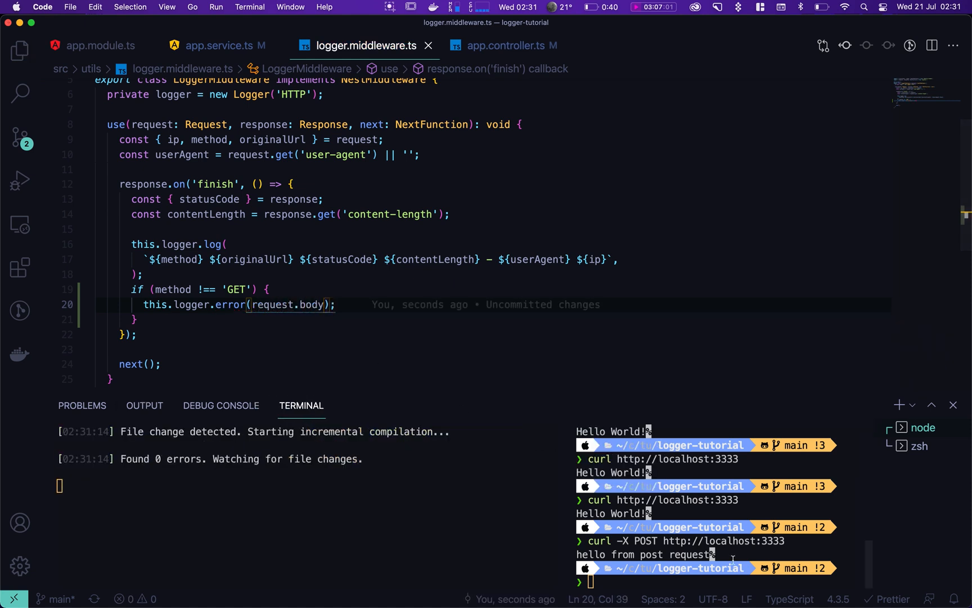
- Resend curl -X POST to localhost:3333 and note the empty body logged by the middleware
left_click(786, 557)
key("Up")
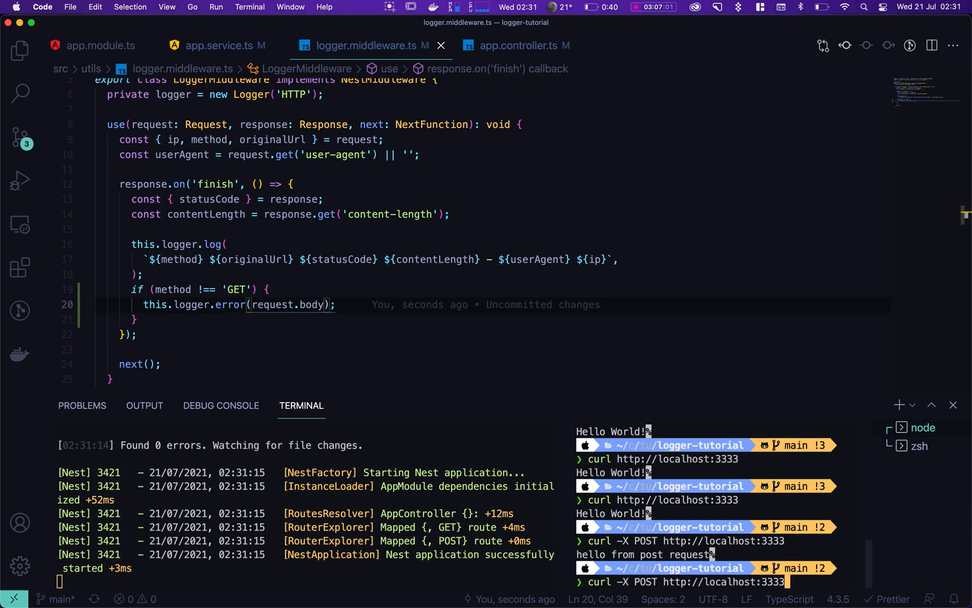
key("Return")
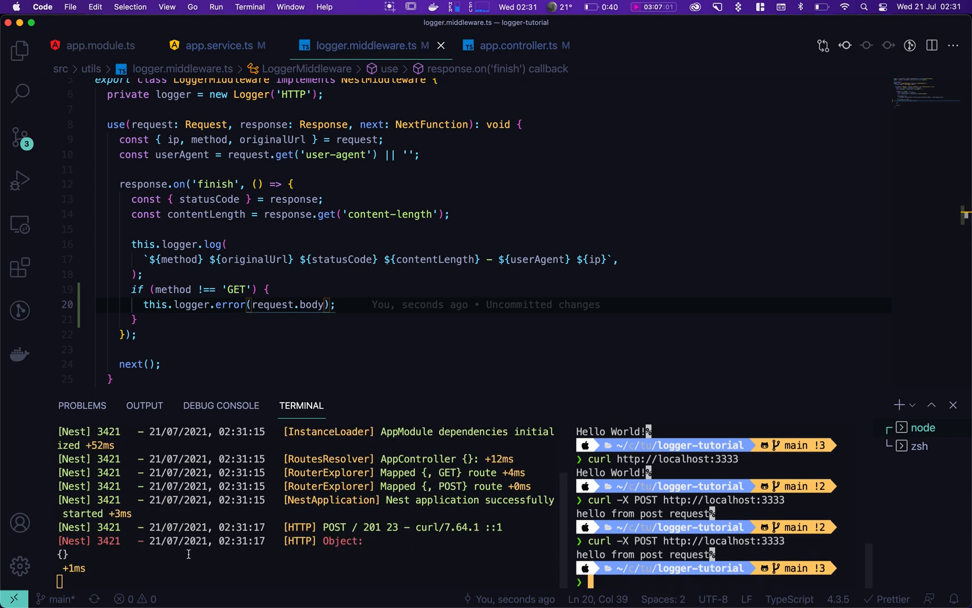
left_click_drag(86, 552, 110, 544)
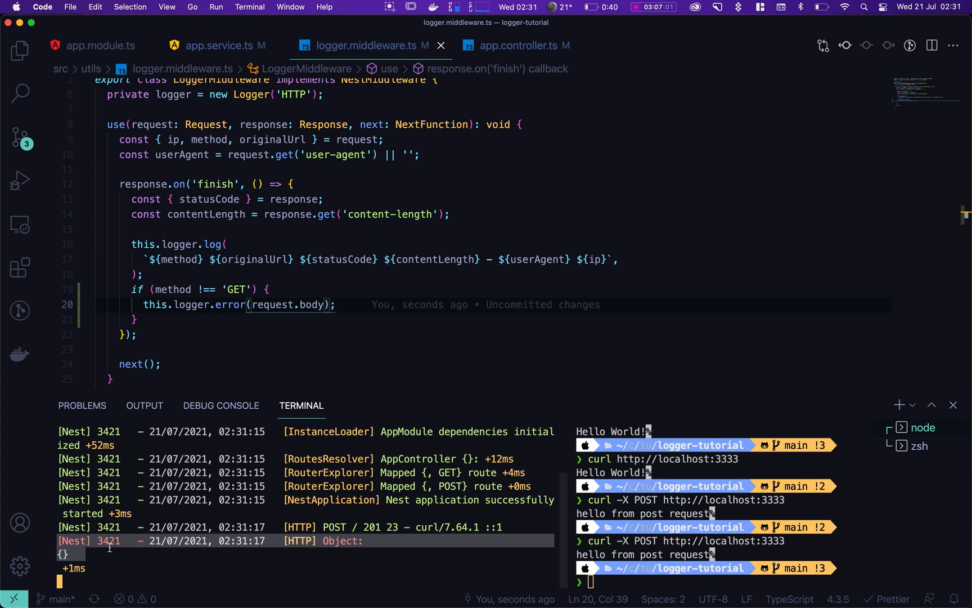
- Send curl -X POST -d "test" so the middleware logs the body {"test": ""}
left_click(657, 536)
key("Up")
key("alt+Left")
key("alt+Left")
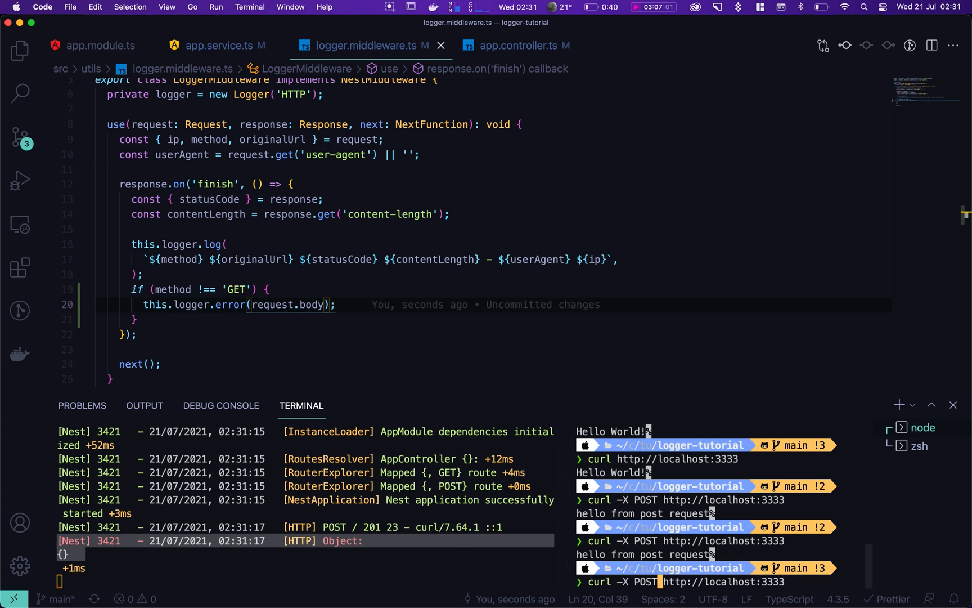
type("-d \"\"")
key("Left")
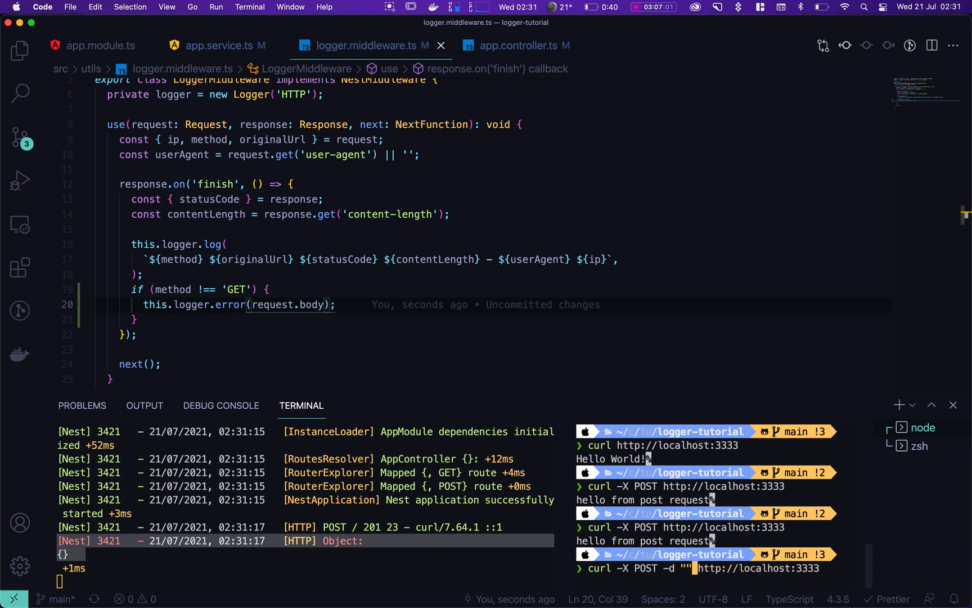
type("test")
key("Return")
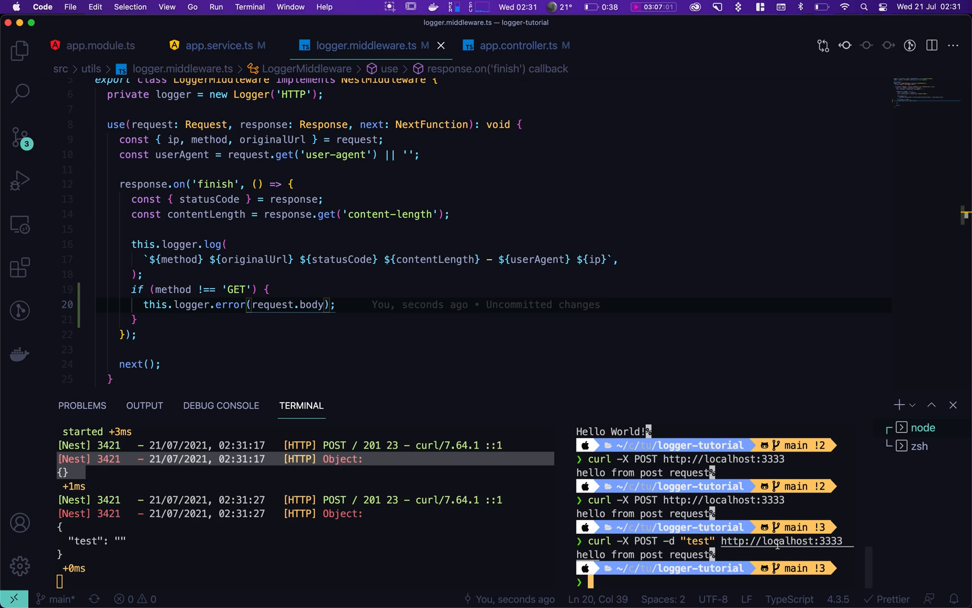
- Strip the POST options to send a plain GET and confirm no body is logged
key("Up")
key("alt+Left")
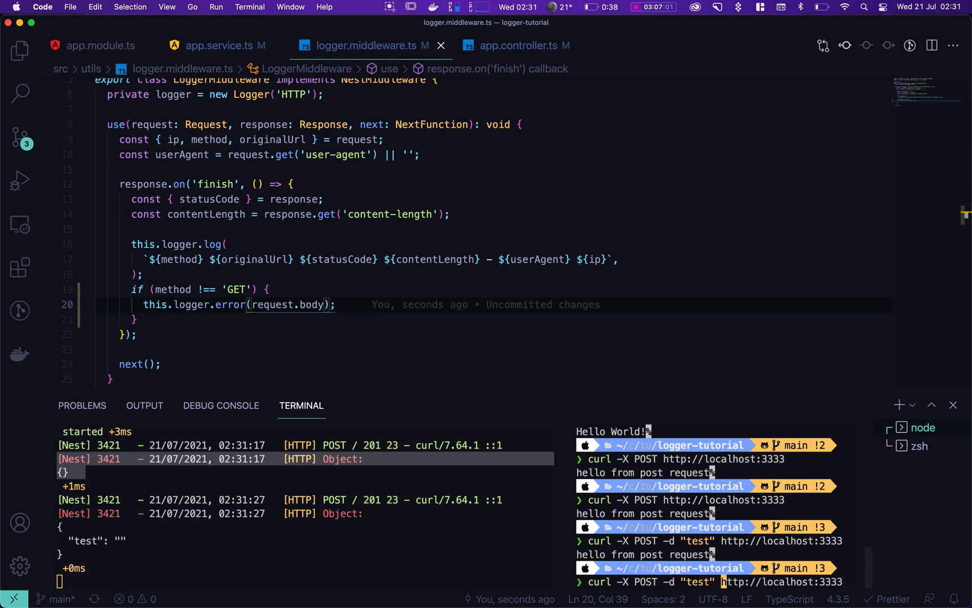
key("ctrl+w")
key("ctrl+w")
key("ctrl+w")
key("ctrl+w")
key("BackSpace")
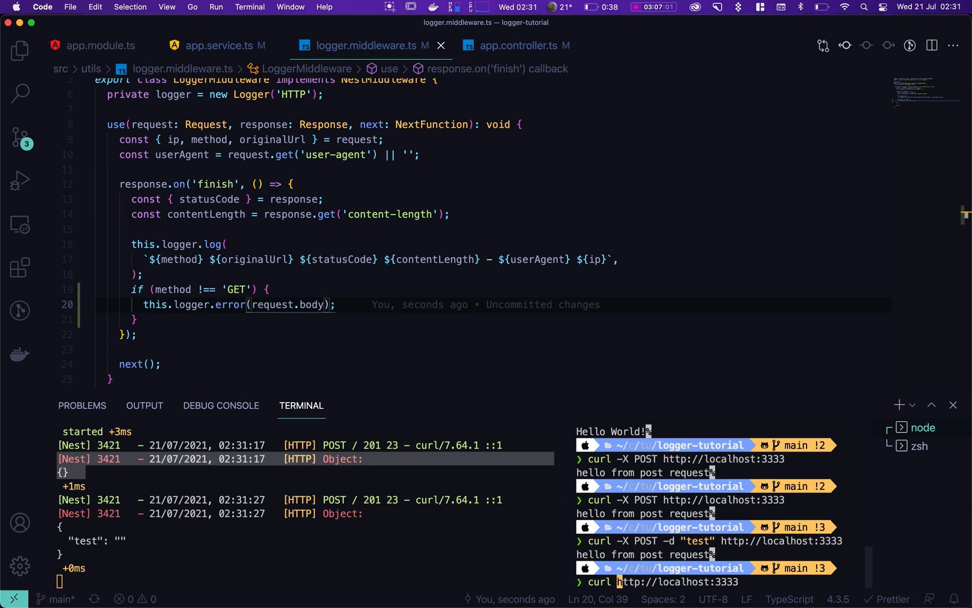
key("Return")
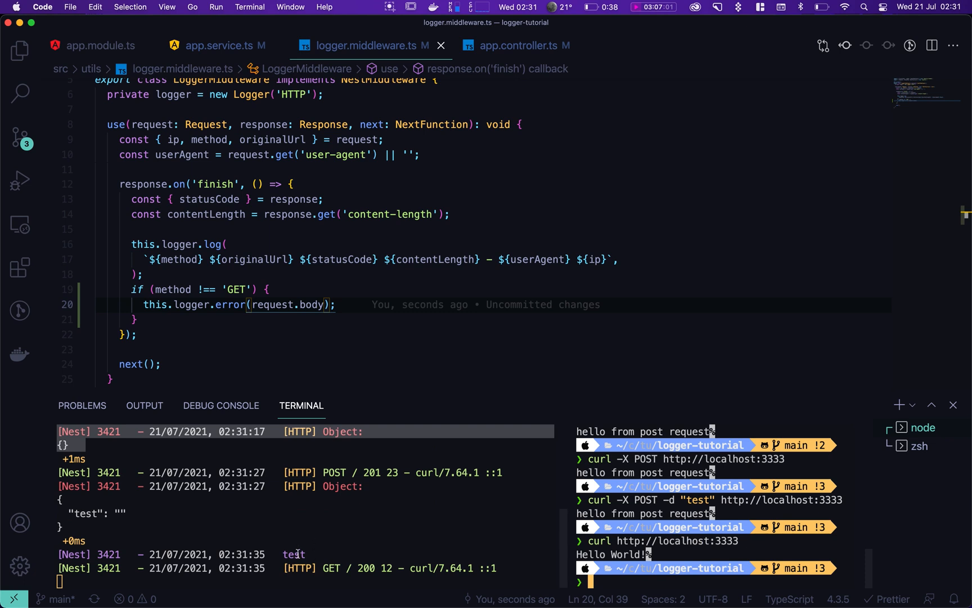